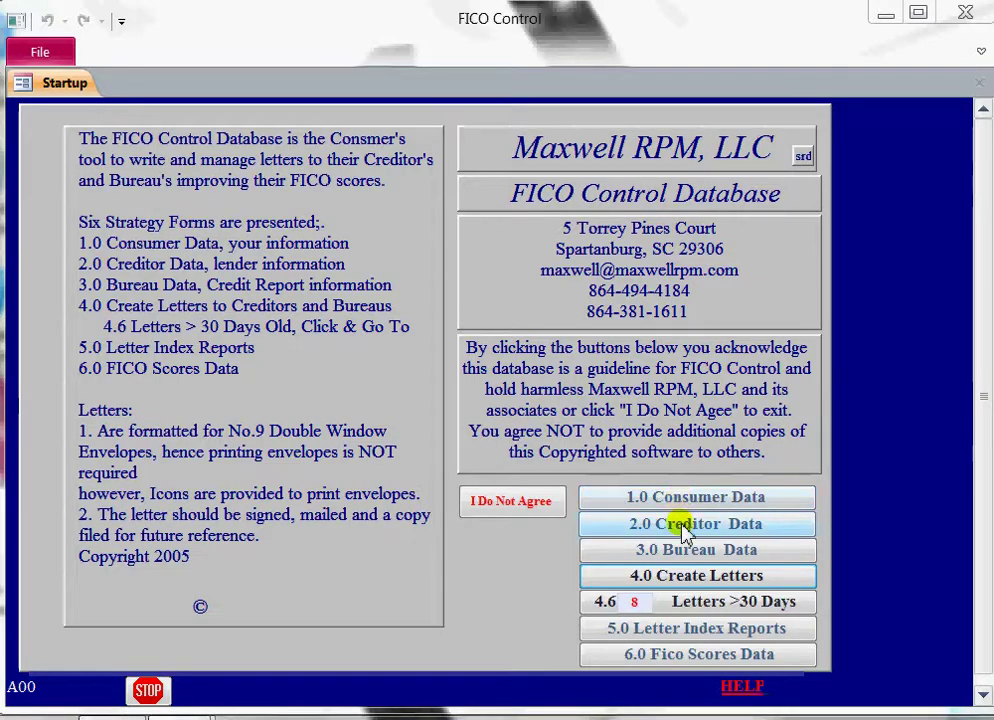
Open the 4.0 Create Letters form from the FICO Control Startup form.
{"action": "left_click", "coordinate": [694, 578]}
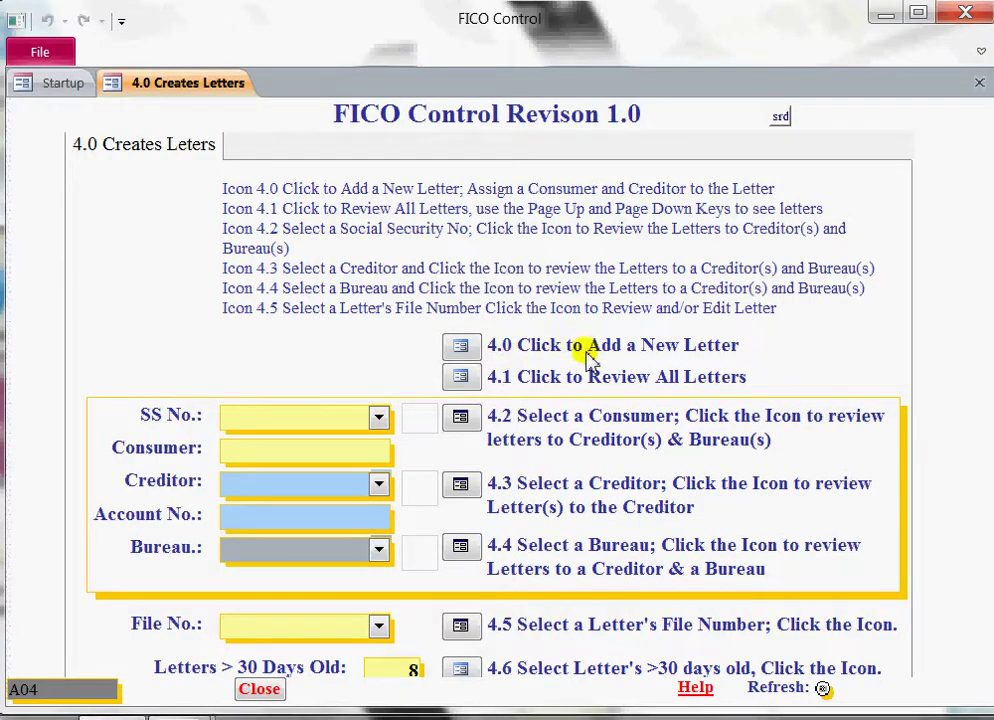
Start a new letter with bureau TransUnion, the sample consumer's SSN, and creditor Easy Money.
{"action": "left_click", "coordinate": [464, 350]}
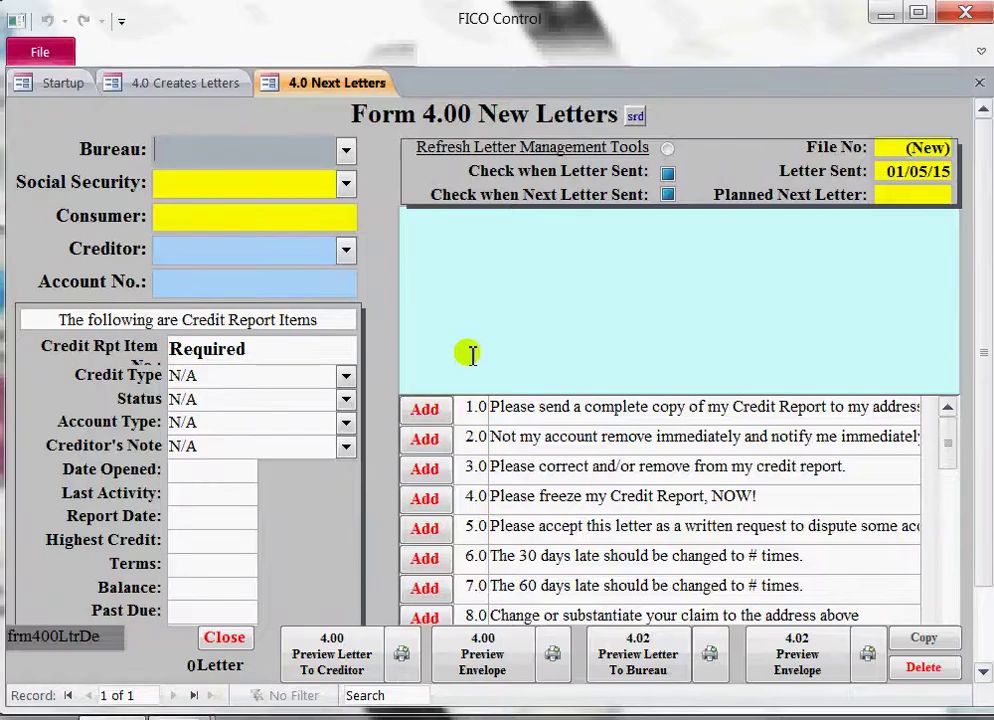
{"action": "left_click", "coordinate": [346, 150]}
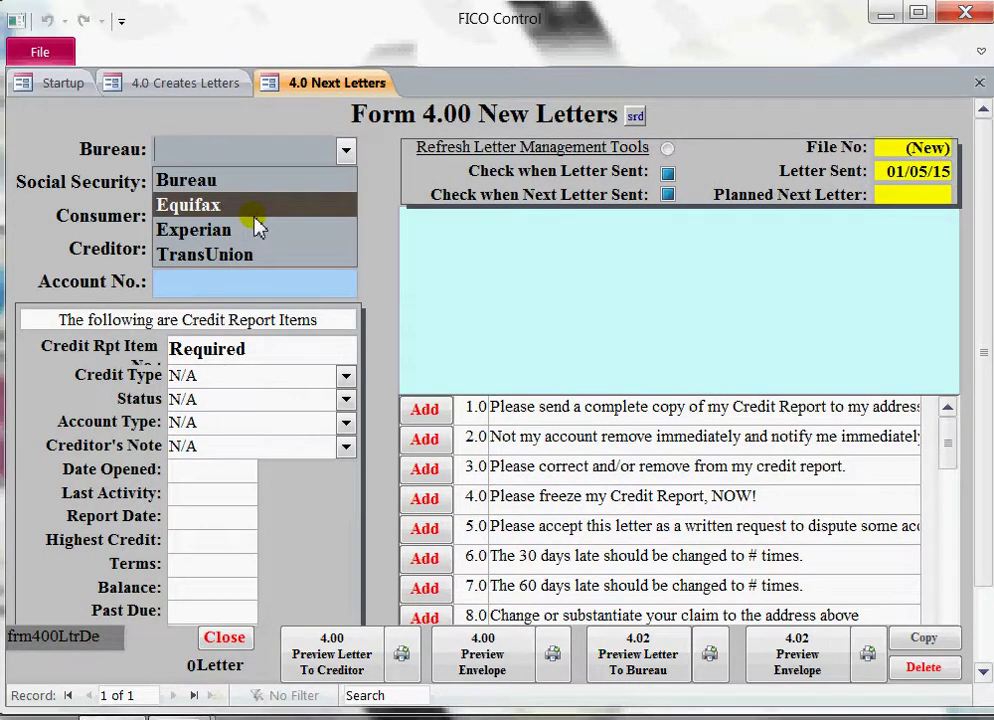
{"action": "left_click", "coordinate": [258, 256]}
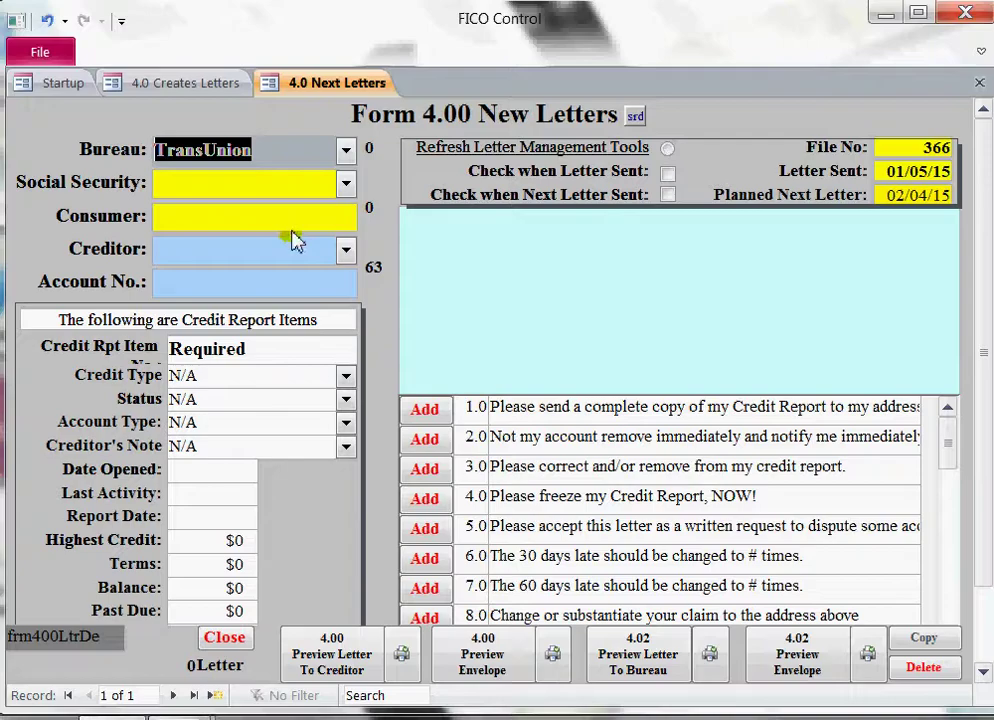
{"action": "left_click", "coordinate": [345, 183]}
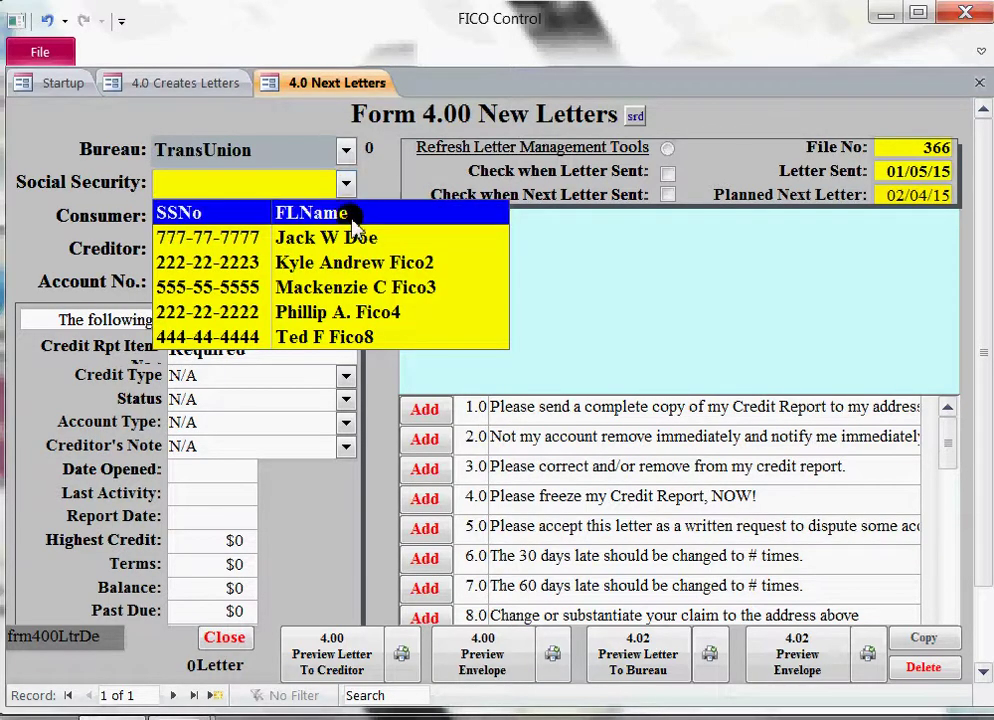
{"action": "left_click", "coordinate": [352, 237]}
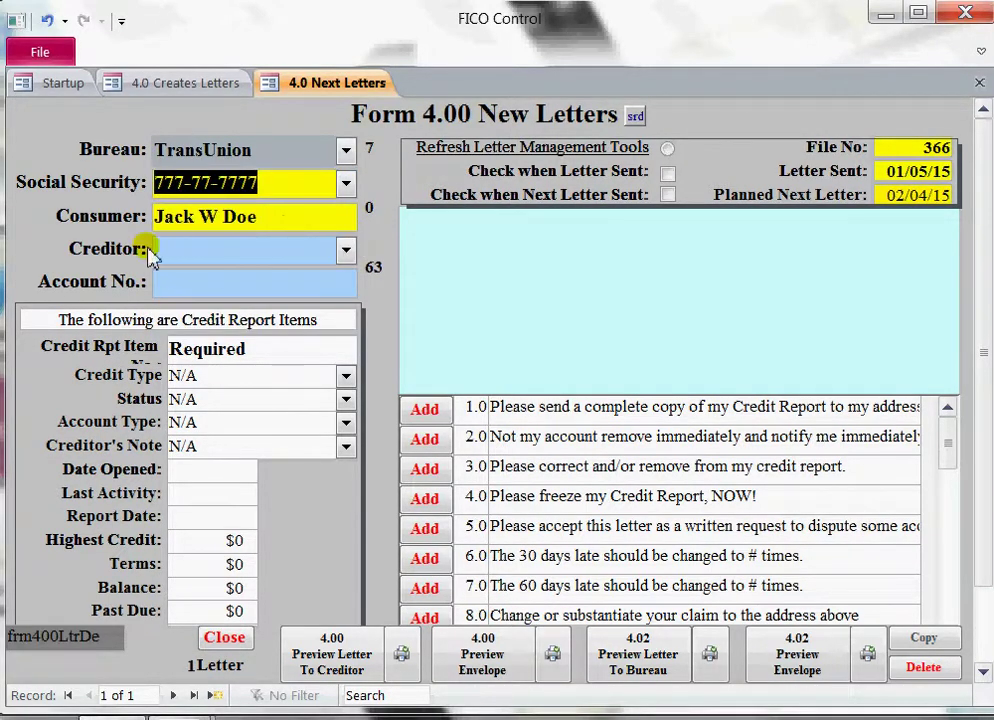
{"action": "left_click", "coordinate": [346, 252]}
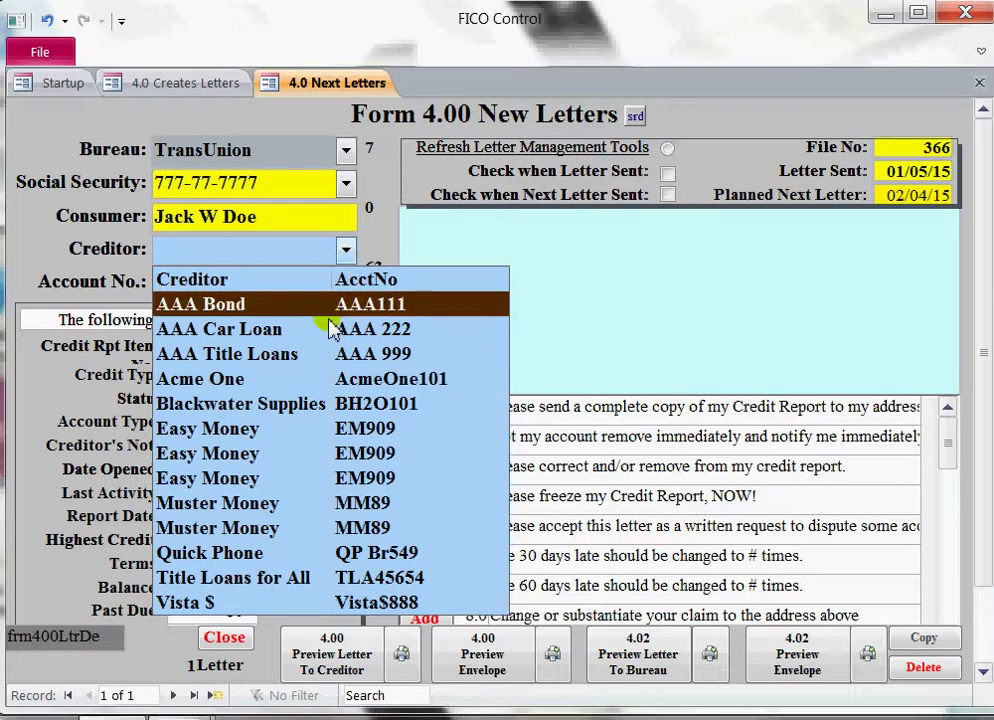
{"action": "left_click", "coordinate": [288, 490]}
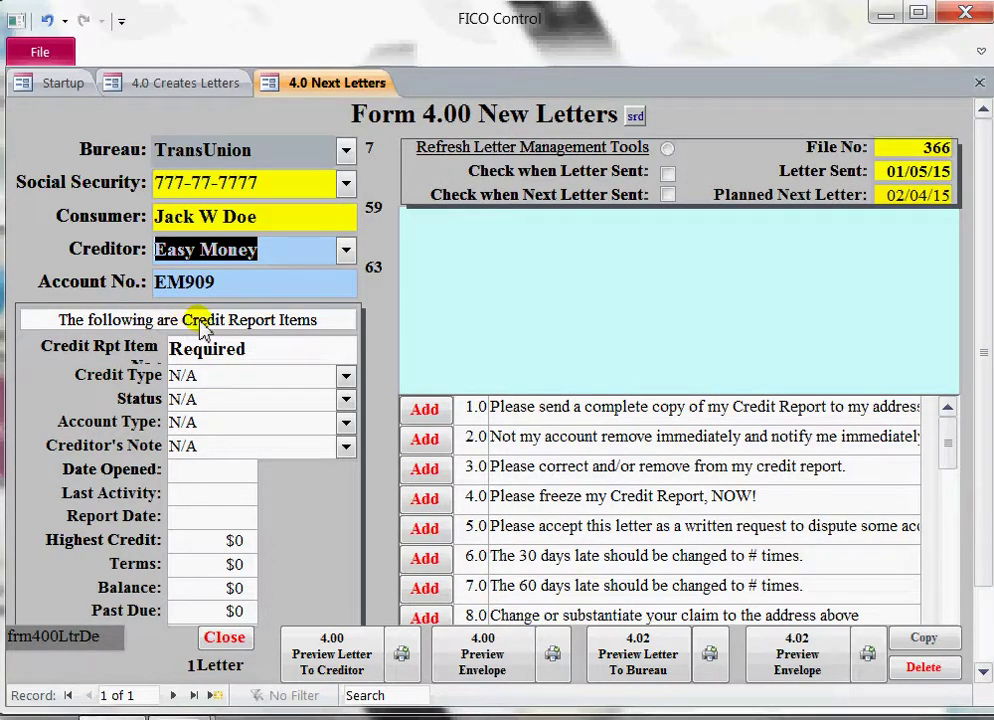
Enter item TU-1009 with Credit Type Revolving, Status Closed and Account Type Credit Card.
{"action": "left_click", "coordinate": [259, 358]}
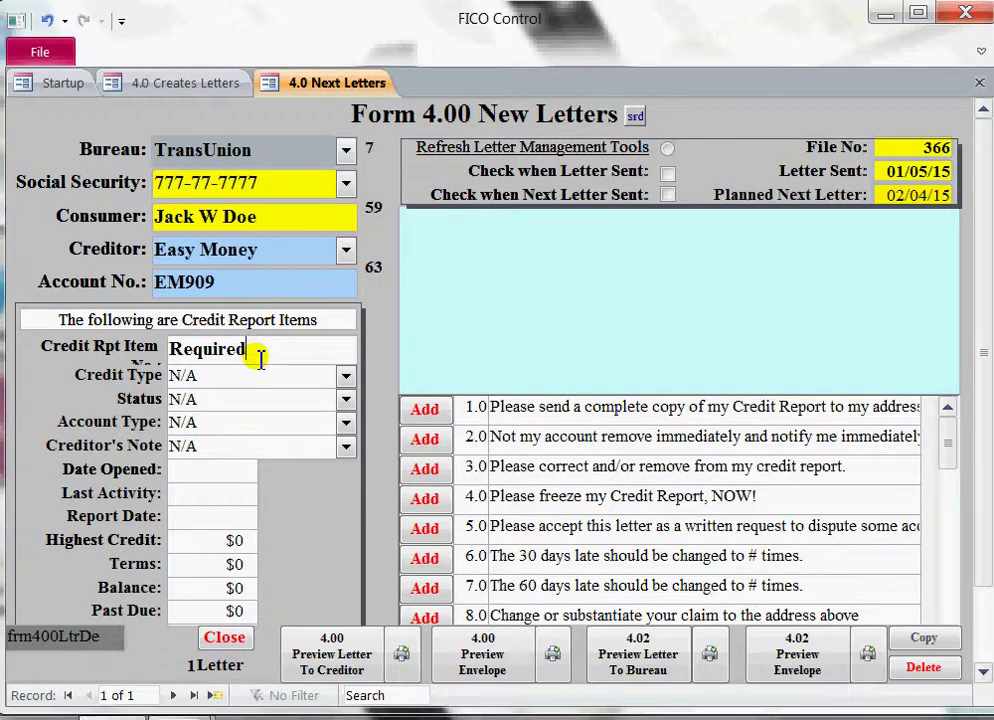
{"action": "key", "text": "BackSpace"}
{"action": "key", "text": "BackSpace"}
{"action": "key", "text": "BackSpace"}
{"action": "key", "text": "BackSpace"}
{"action": "key", "text": "BackSpace"}
{"action": "key", "text": "BackSpace"}
{"action": "key", "text": "BackSpace"}
{"action": "key", "text": "BackSpace"}
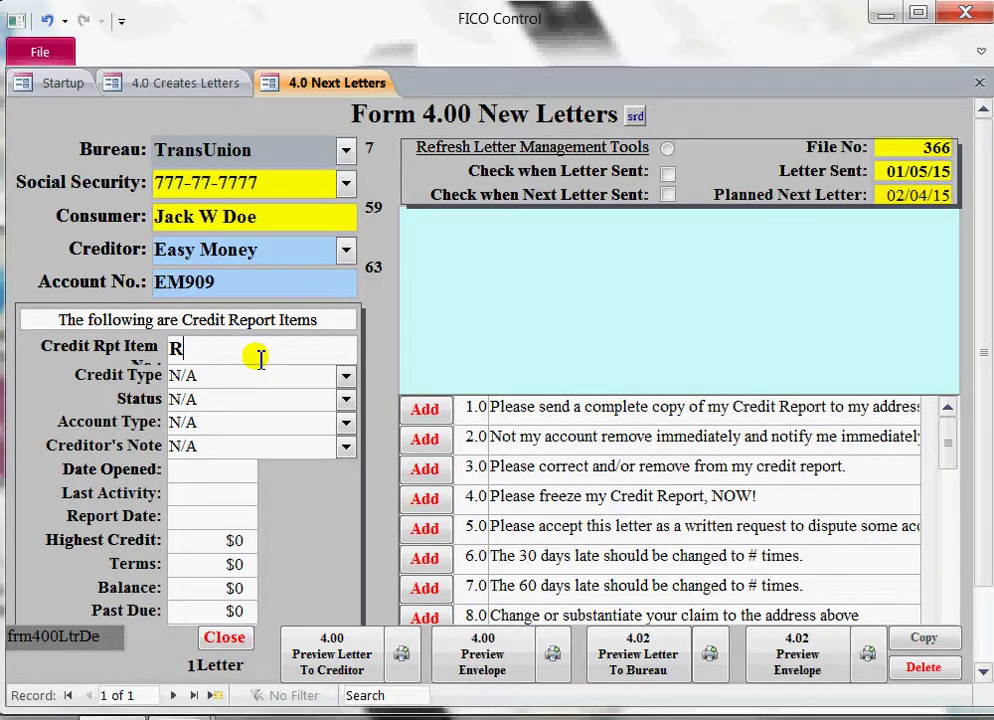
{"action": "type", "text": "TU-1009"}
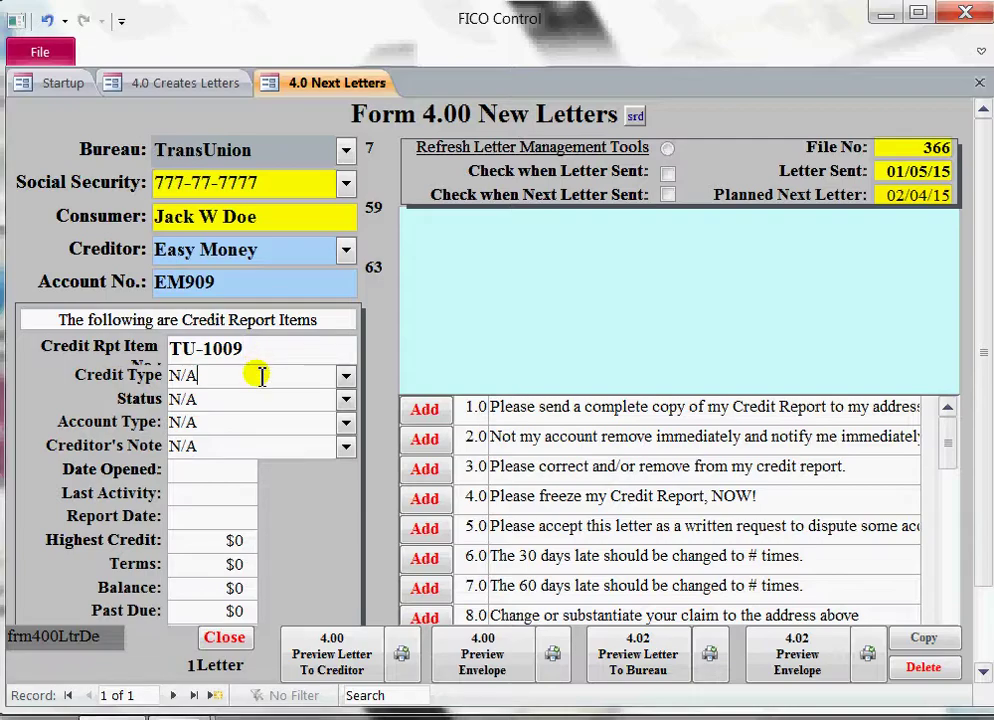
{"action": "left_click", "coordinate": [346, 378]}
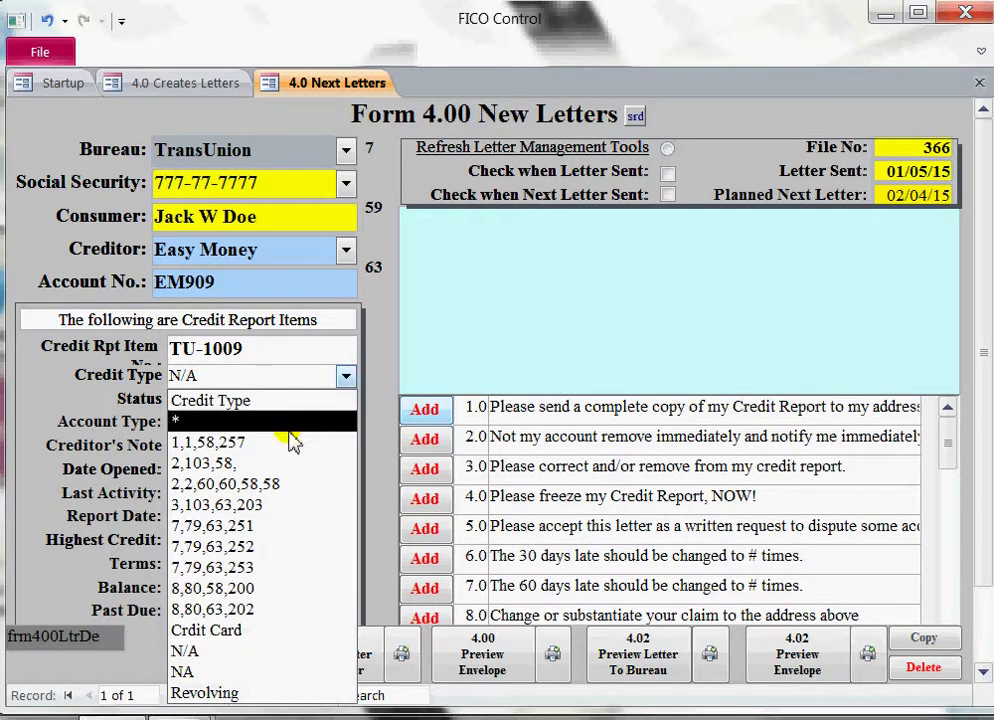
{"action": "left_click", "coordinate": [211, 693]}
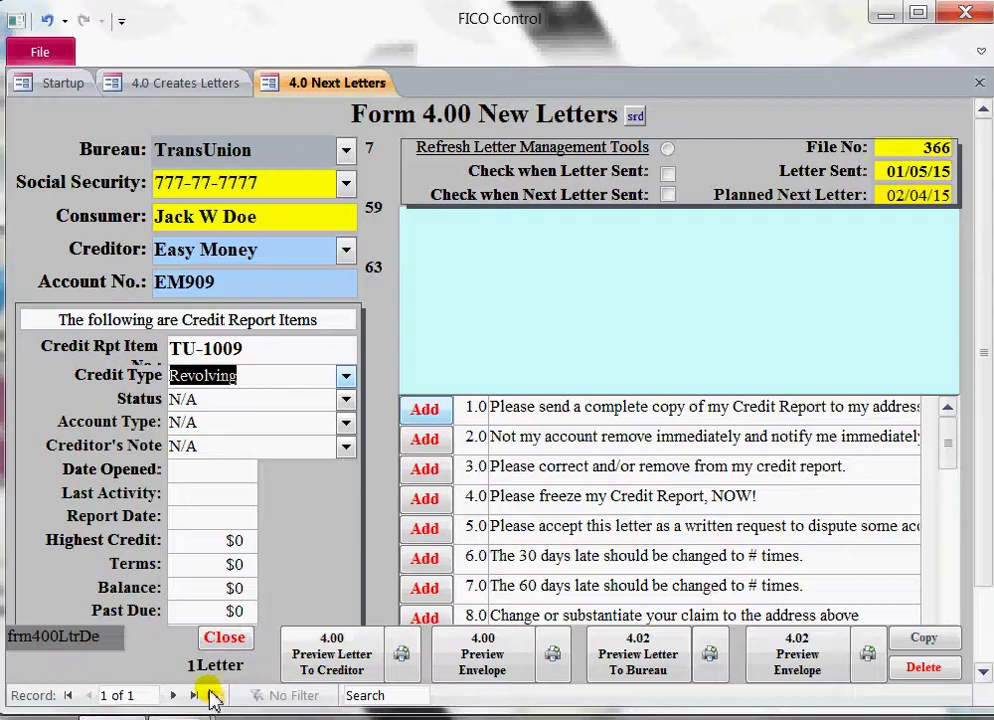
{"action": "left_click", "coordinate": [344, 404]}
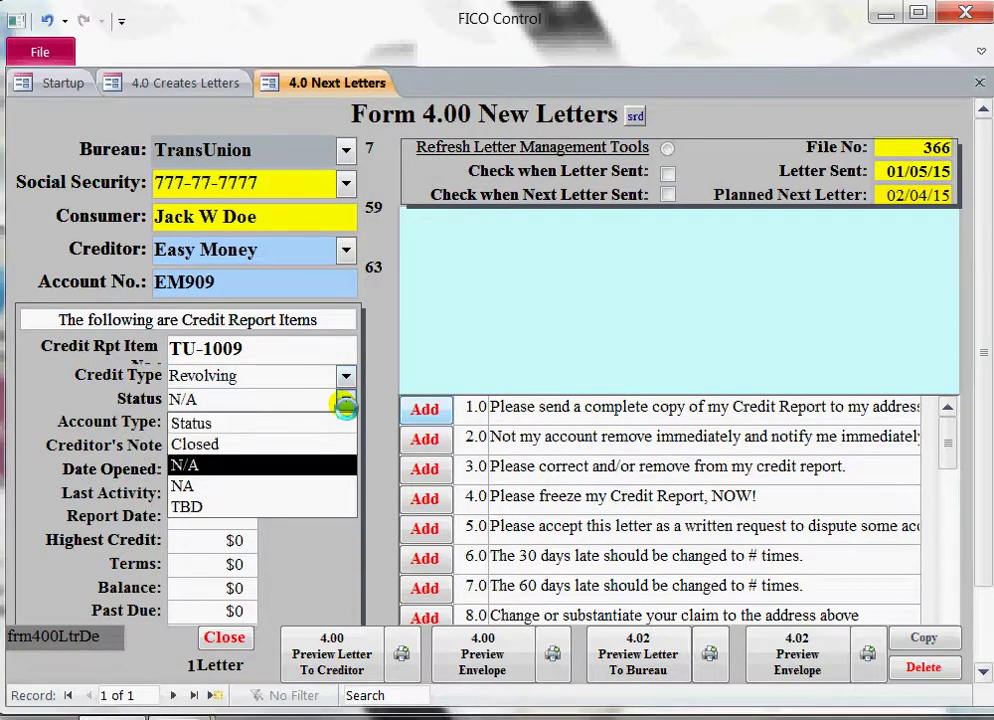
{"action": "left_click", "coordinate": [195, 444]}
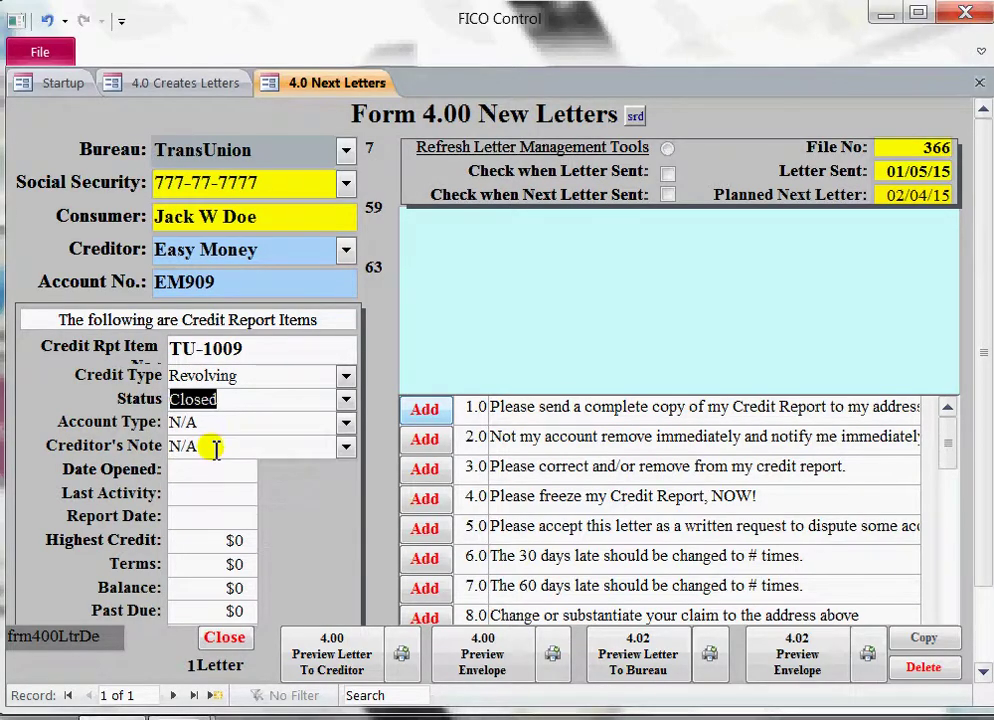
{"action": "left_click", "coordinate": [345, 424]}
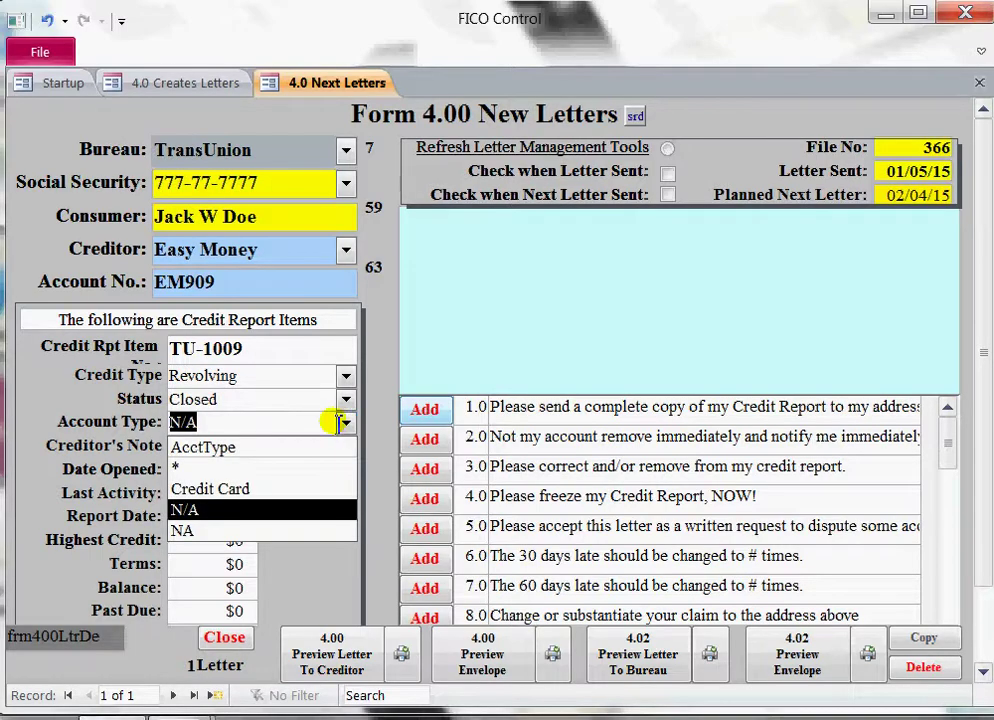
{"action": "left_click", "coordinate": [250, 489]}
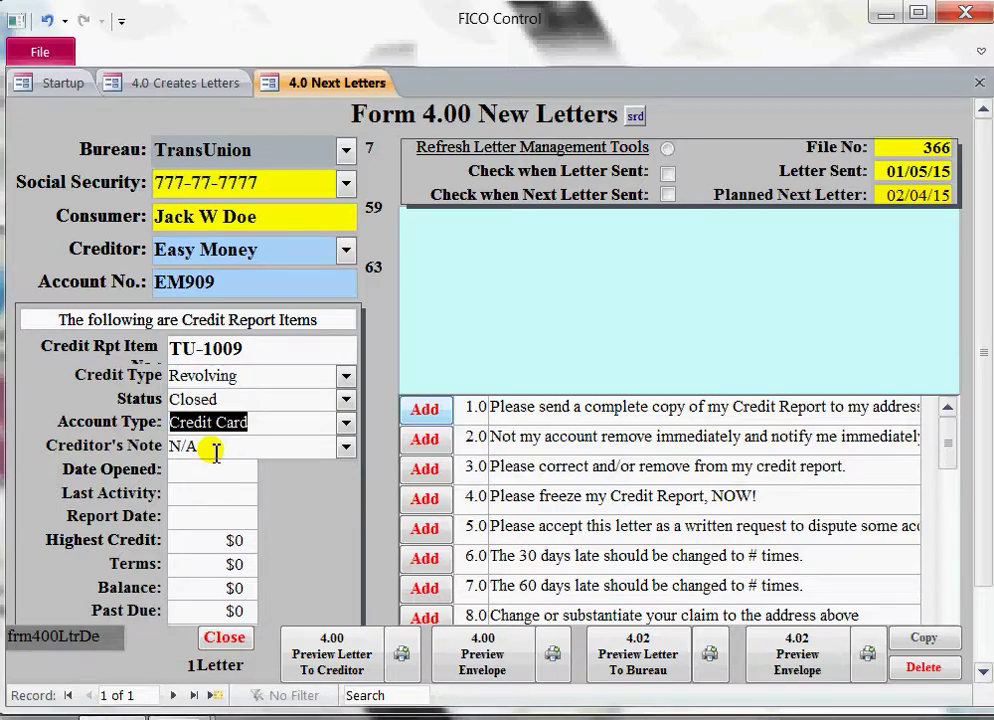
Enter Date Opened 1/08/09, Last Activity April 15, 2015 and Report Date April 7, 2015.
{"action": "left_click", "coordinate": [237, 472]}
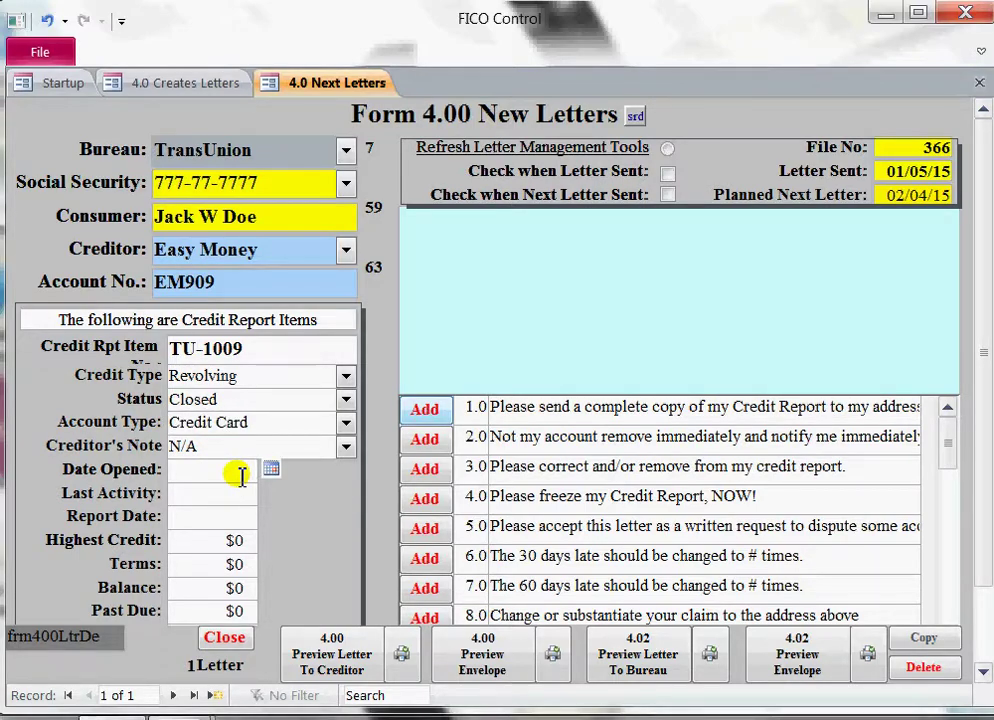
{"action": "type", "text": "1/0"}
{"action": "type", "text": "8/"}
{"action": "type", "text": "09"}
{"action": "key", "text": "Tab"}
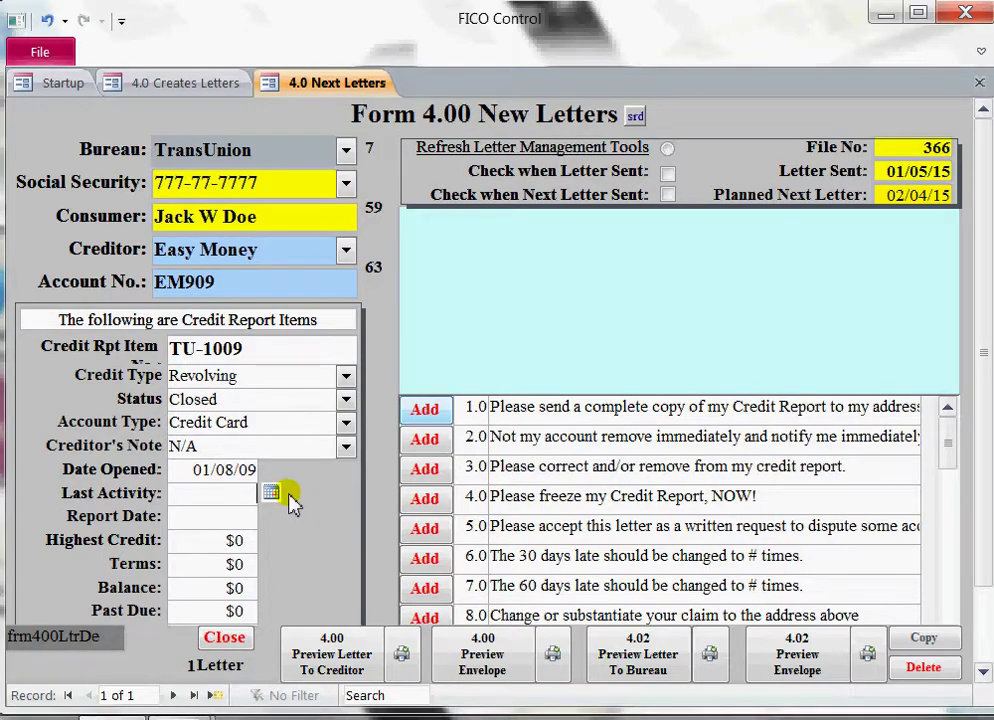
{"action": "left_click", "coordinate": [271, 492]}
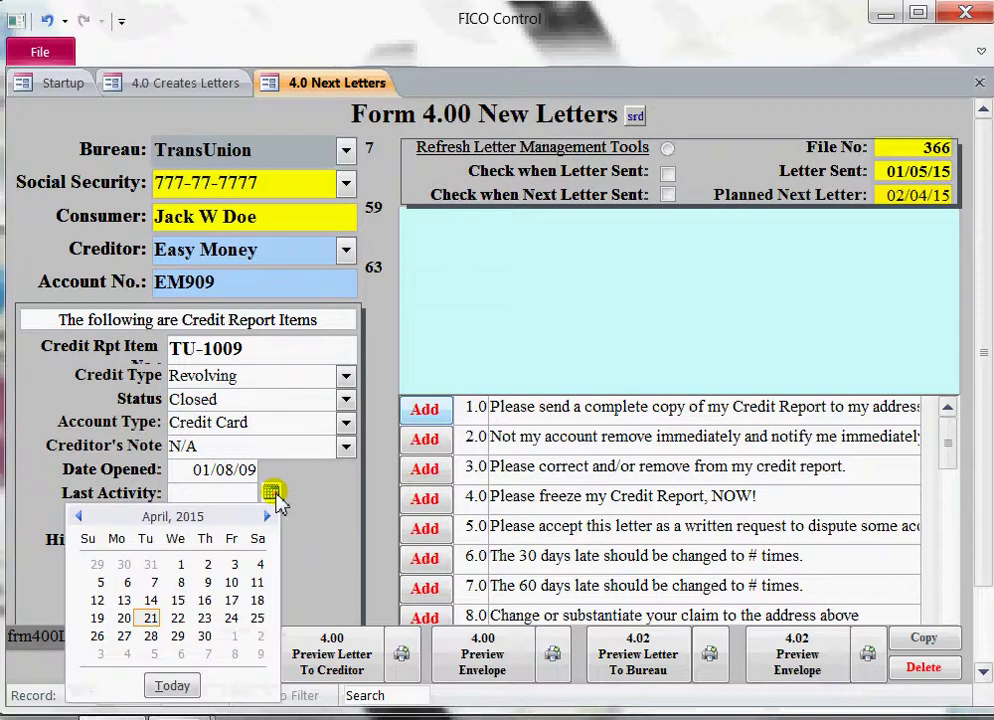
{"action": "left_click", "coordinate": [177, 600]}
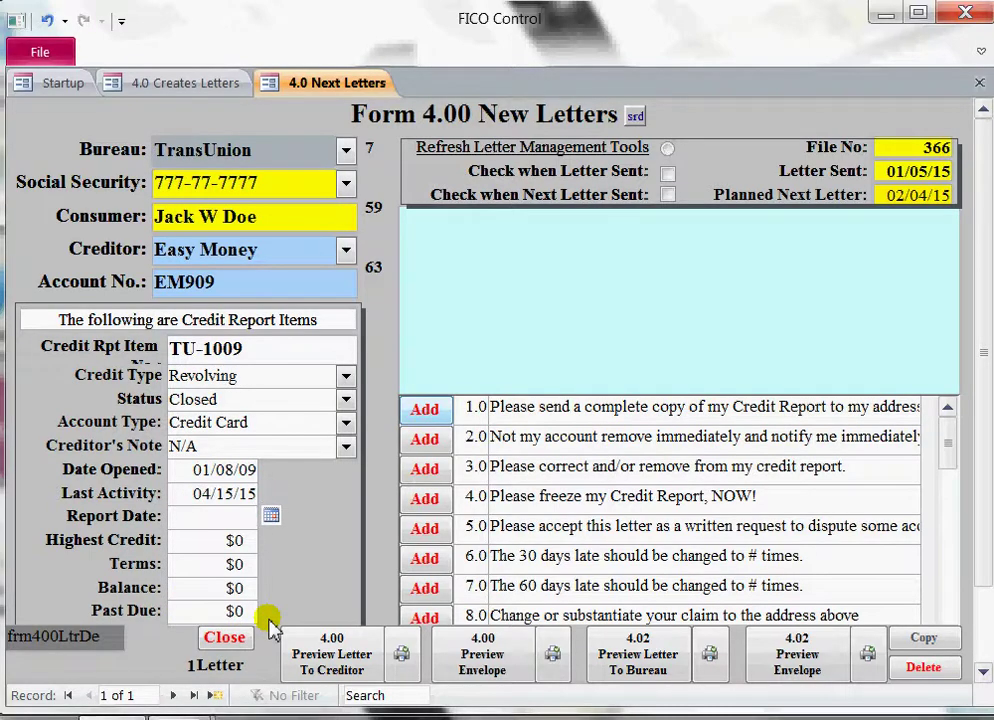
{"action": "left_click", "coordinate": [268, 517]}
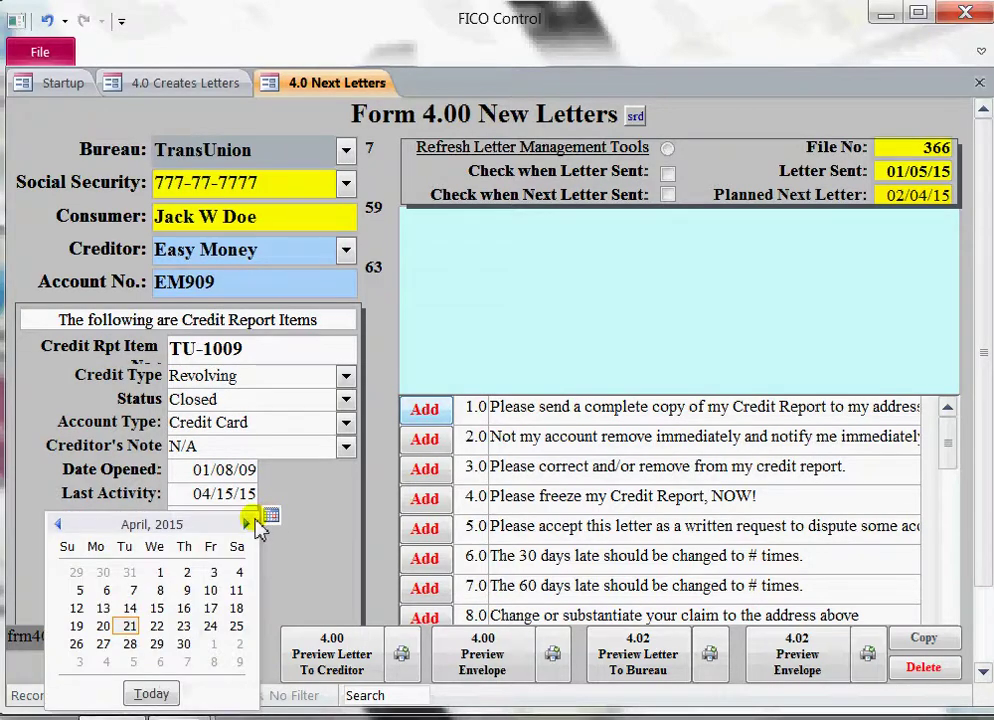
{"action": "left_click", "coordinate": [133, 590]}
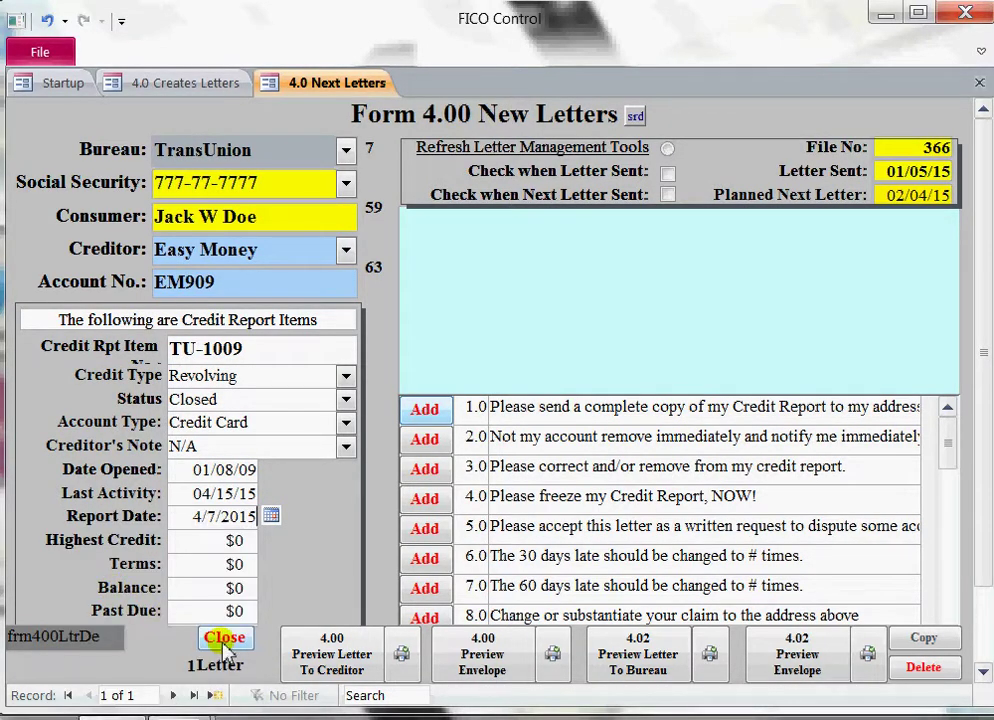
Enter Highest Credit 2500, Terms 25 and Balance 2700 for the item.
{"action": "key", "text": "Tab"}
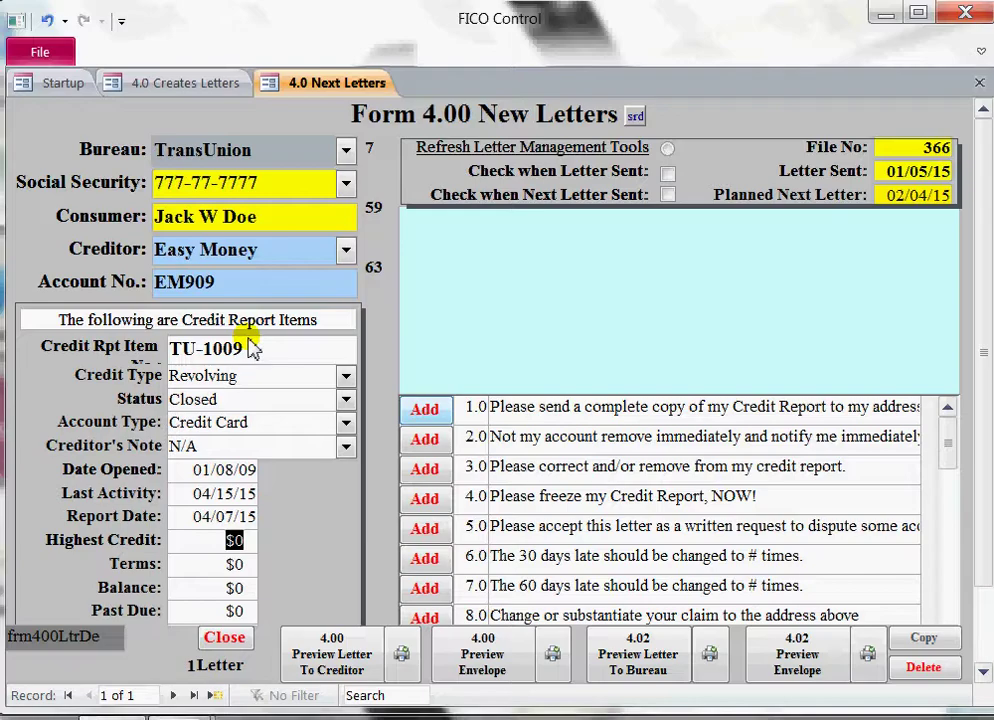
{"action": "type", "text": "2500"}
{"action": "key", "text": "Tab"}
{"action": "type", "text": "25"}
{"action": "key", "text": "Tab"}
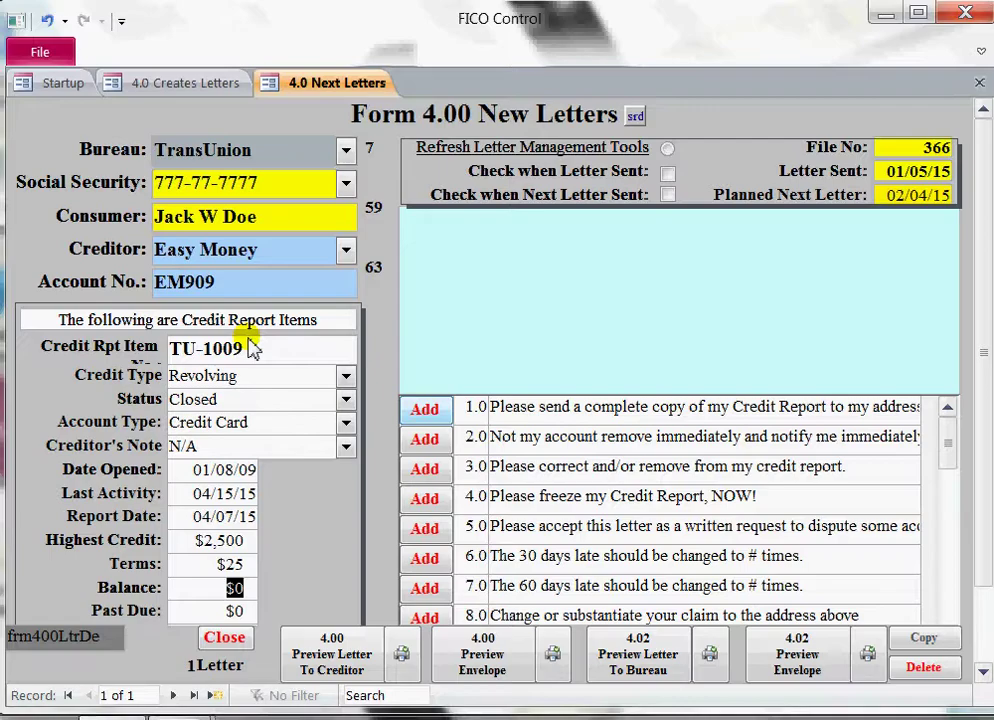
{"action": "type", "text": "2700"}
{"action": "key", "text": "Tab"}
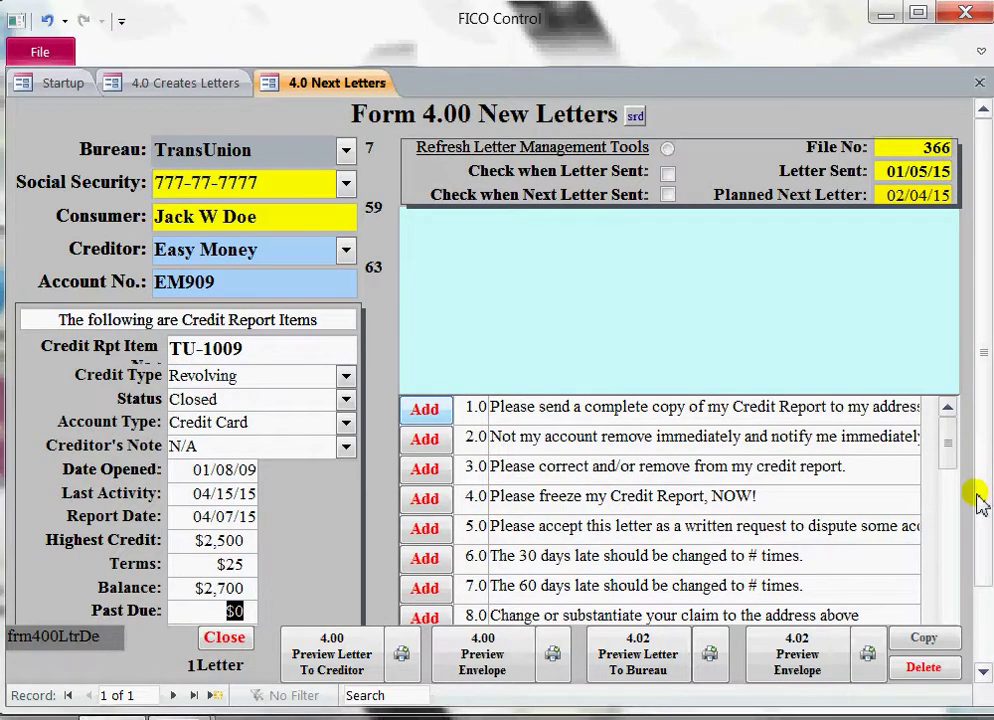
Fill the late-payment counts 5, 3 and 0 for 30, 60 and 90 days.
{"action": "scroll", "coordinate": [980, 510], "scroll_direction": "down", "scroll_amount": 3}
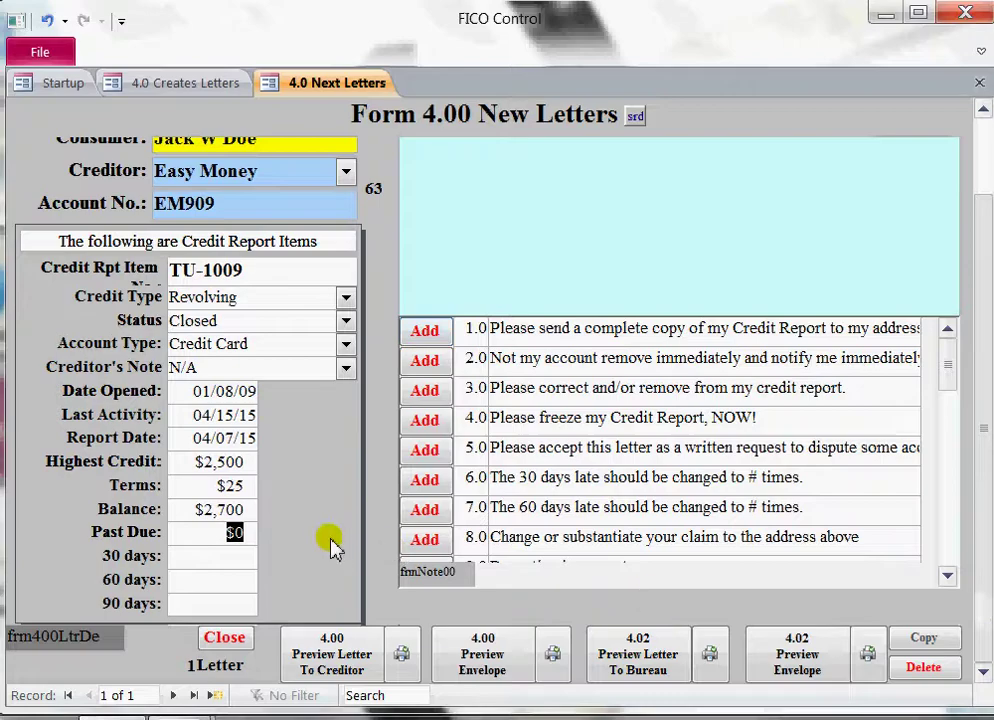
{"action": "left_click", "coordinate": [190, 557]}
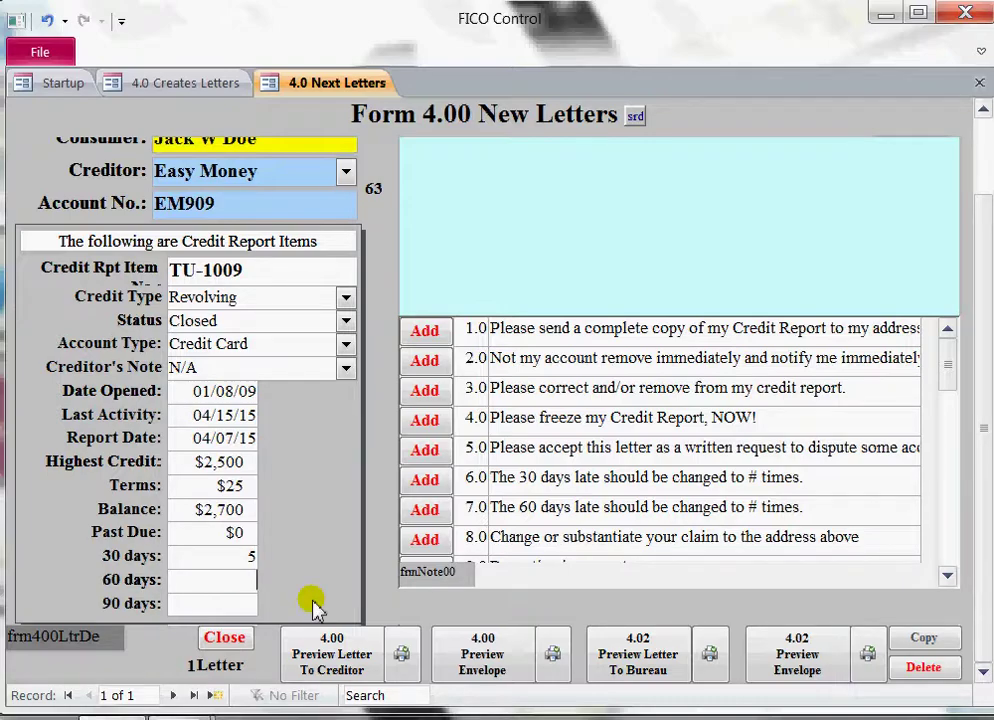
{"action": "type", "text": "3"}
{"action": "left_click", "coordinate": [224, 600]}
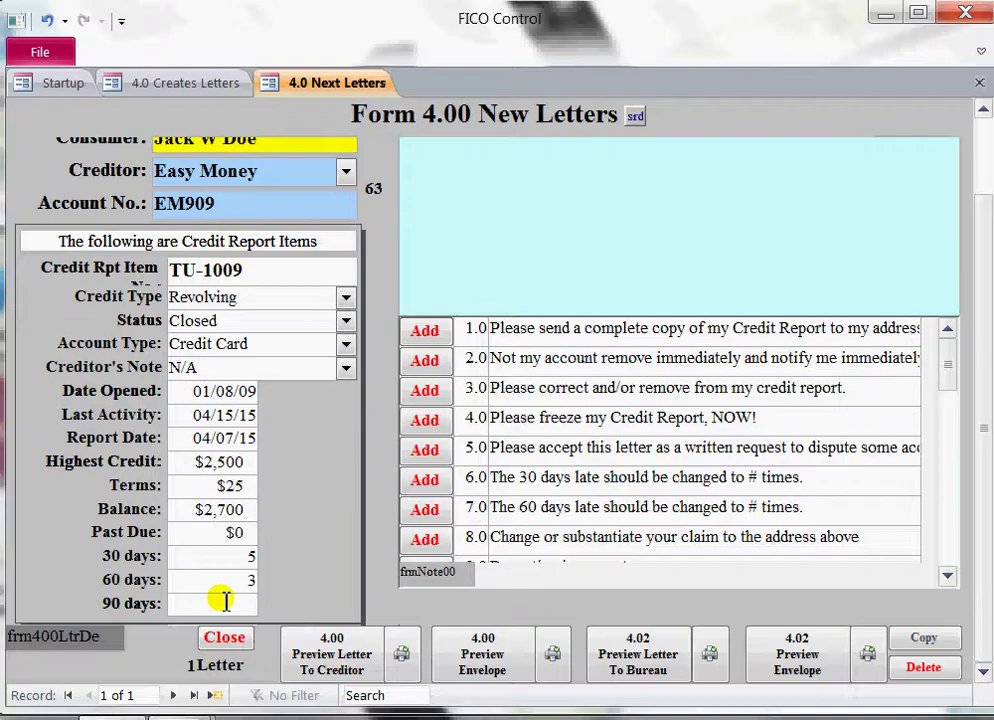
{"action": "type", "text": "0"}
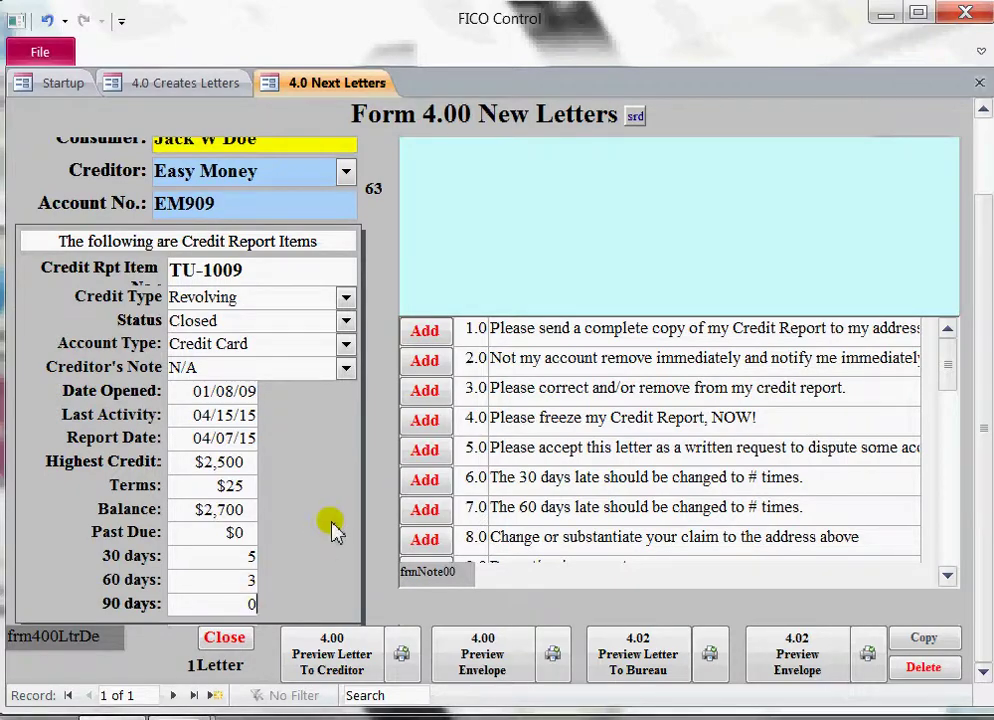
{"action": "scroll", "coordinate": [446, 313], "scroll_direction": "up", "scroll_amount": 2}
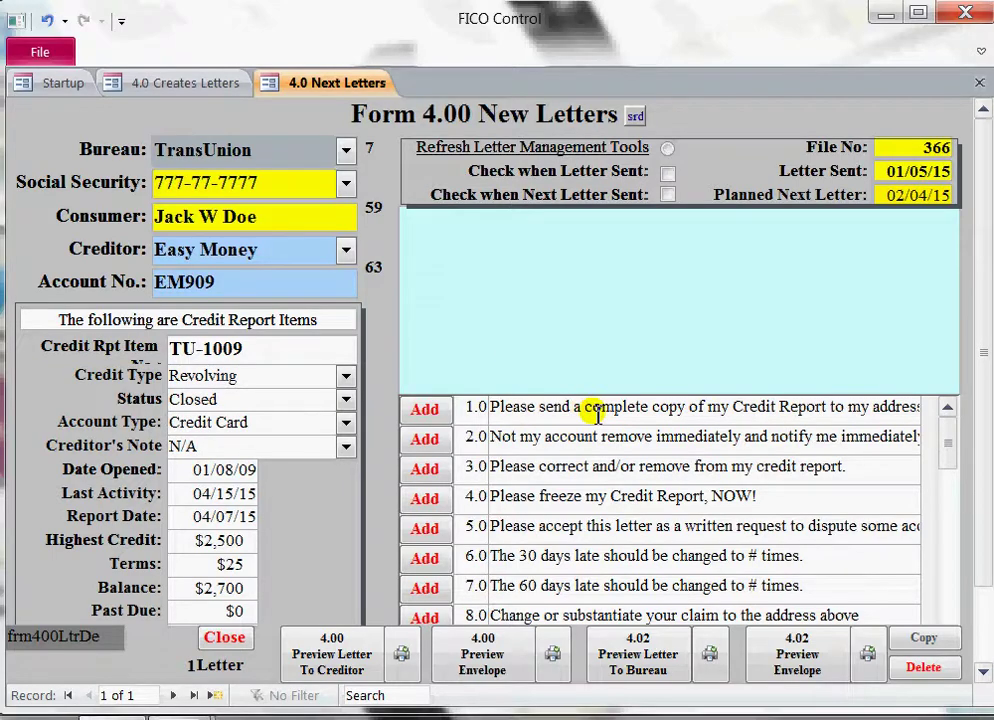
Add the credit report copy, credit freeze and 30-days-late correction paragraphs to the letter.
{"action": "left_click", "coordinate": [424, 410]}
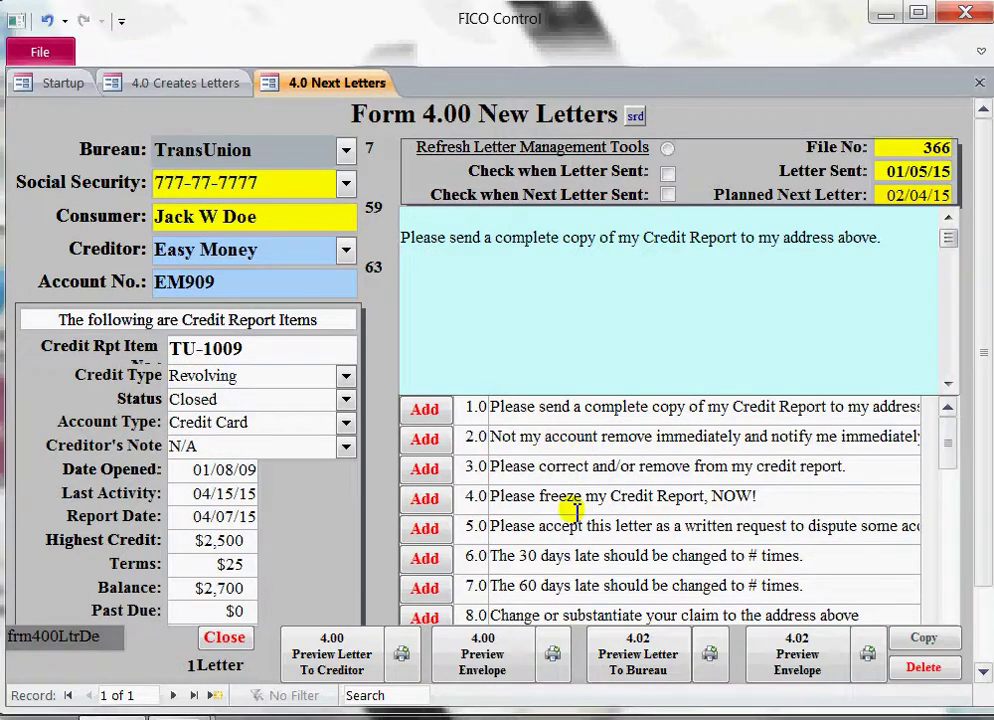
{"action": "left_click", "coordinate": [424, 500]}
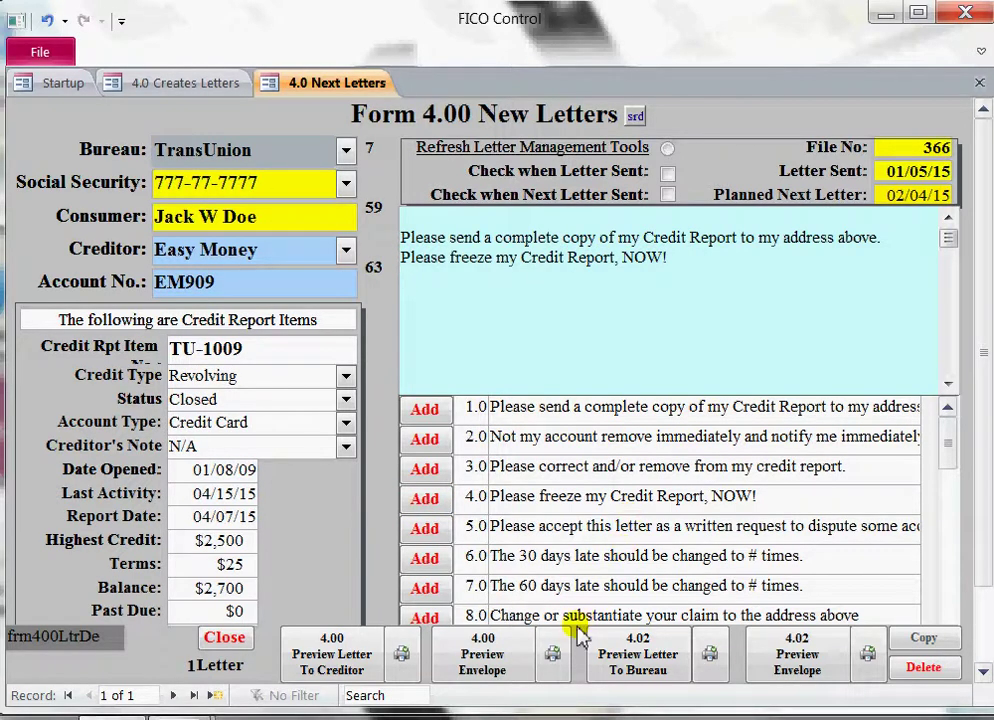
{"action": "left_click", "coordinate": [440, 562]}
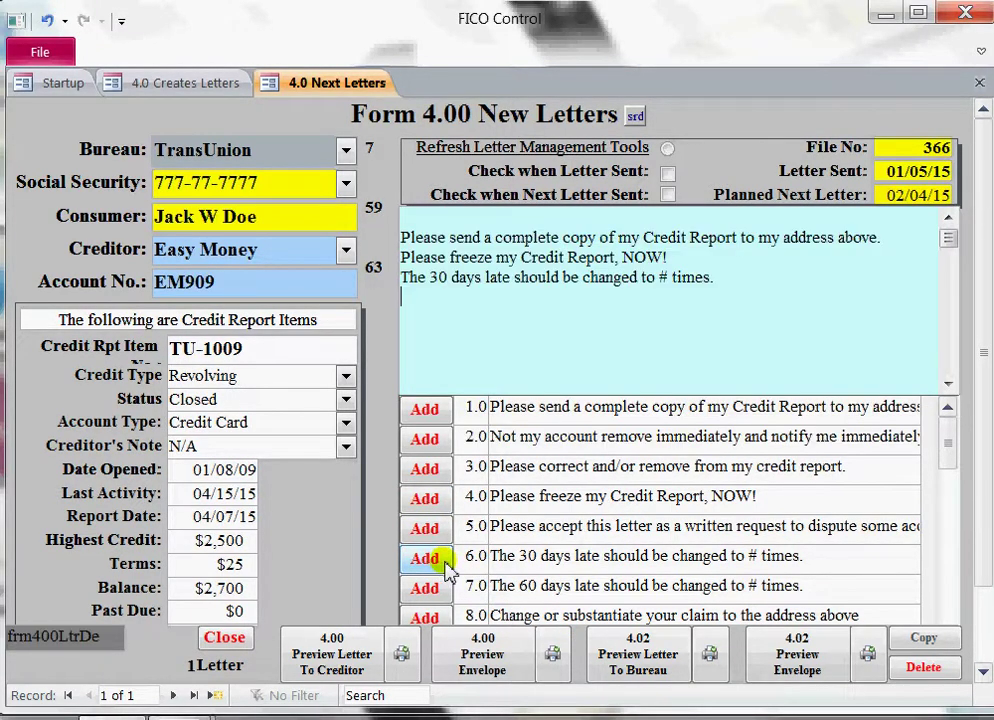
{"action": "double_click", "coordinate": [663, 277]}
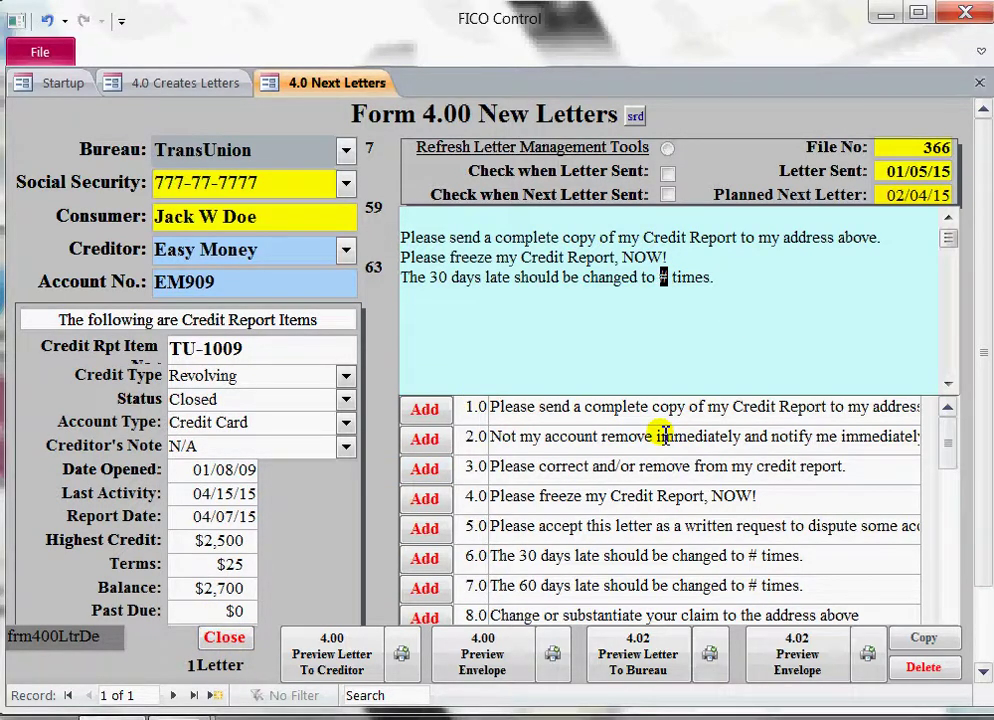
Replace the # placeholder so the 30-days-late line reads 4 times.
{"action": "key", "text": "End"}
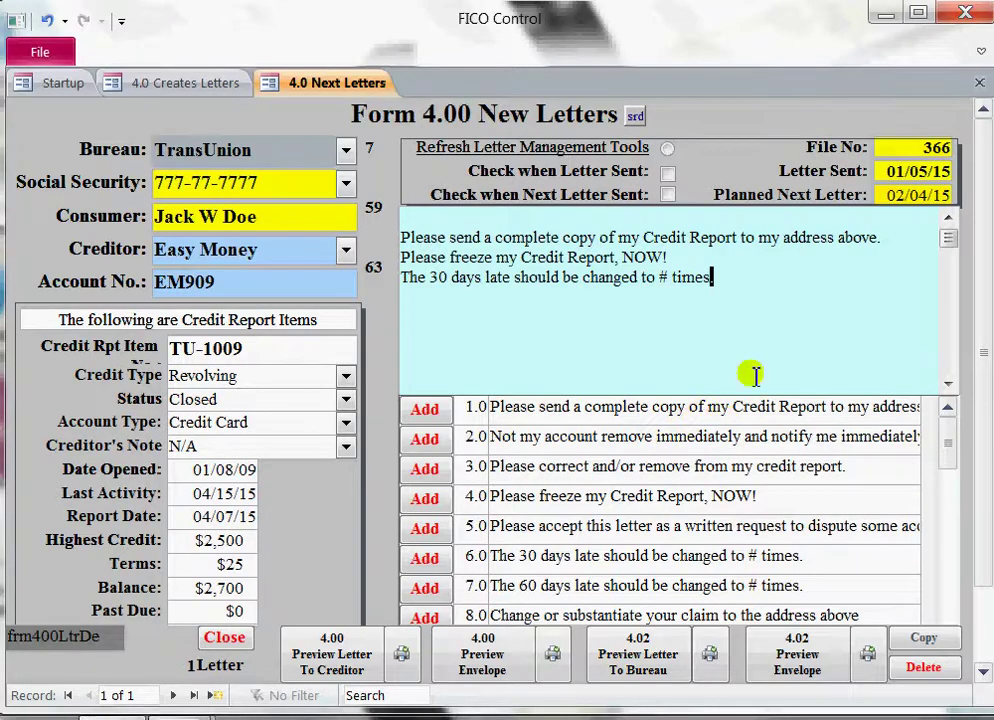
{"action": "double_click", "coordinate": [662, 278]}
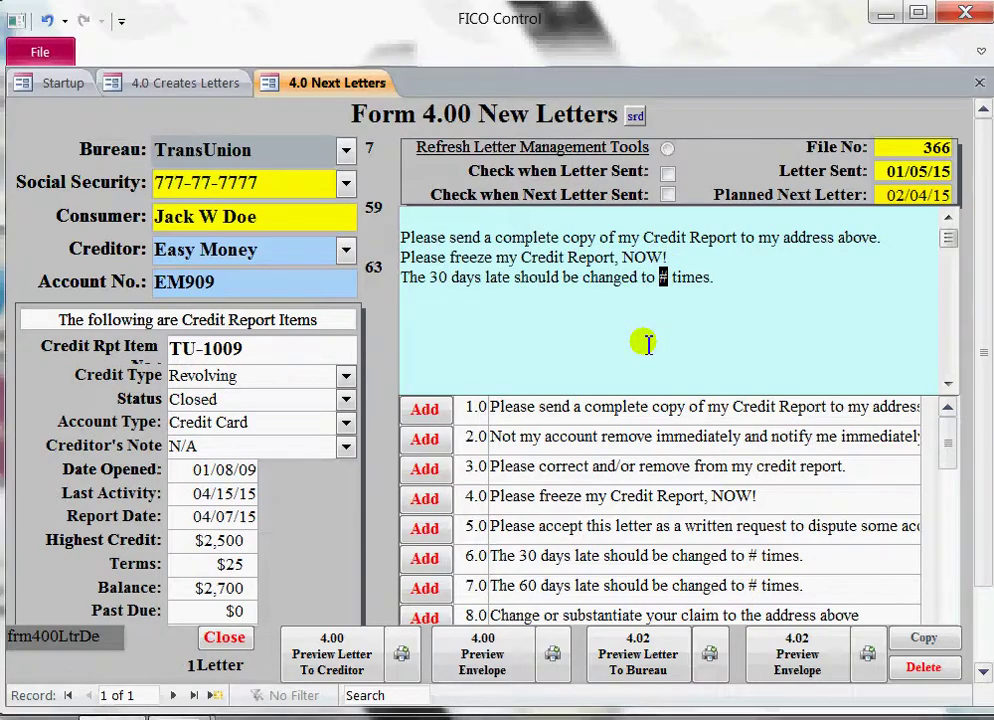
{"action": "key", "text": "Left"}
{"action": "key", "text": "Delete"}
{"action": "type", "text": "4"}
{"action": "key", "text": "BackSpace"}
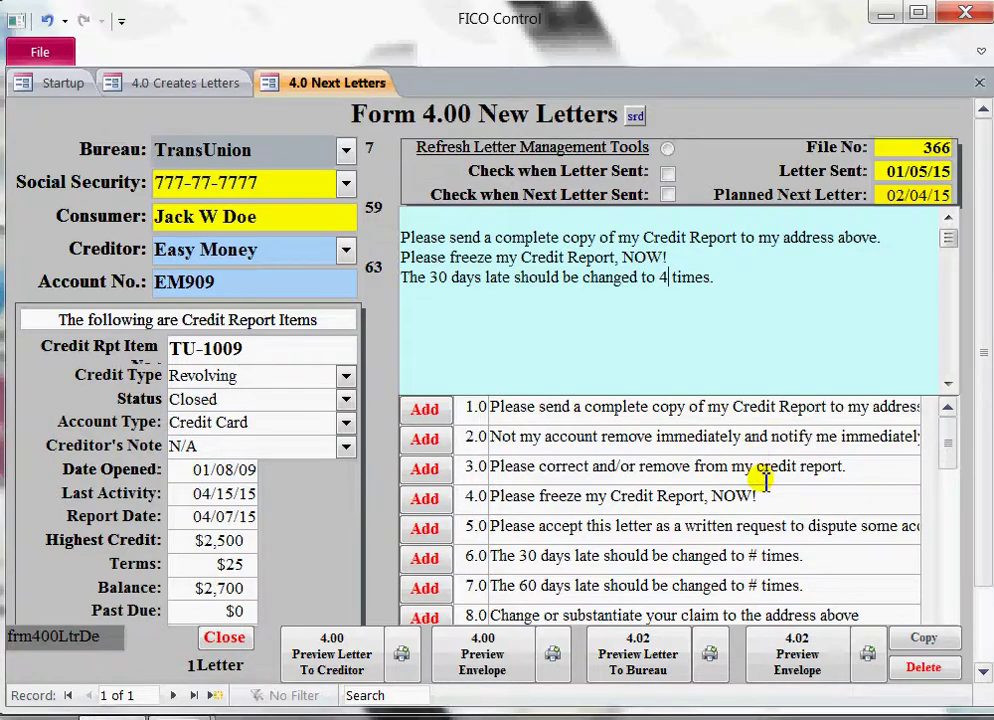
Add the 60-days-late correction paragraph stating 0 times.
{"action": "left_click", "coordinate": [426, 588]}
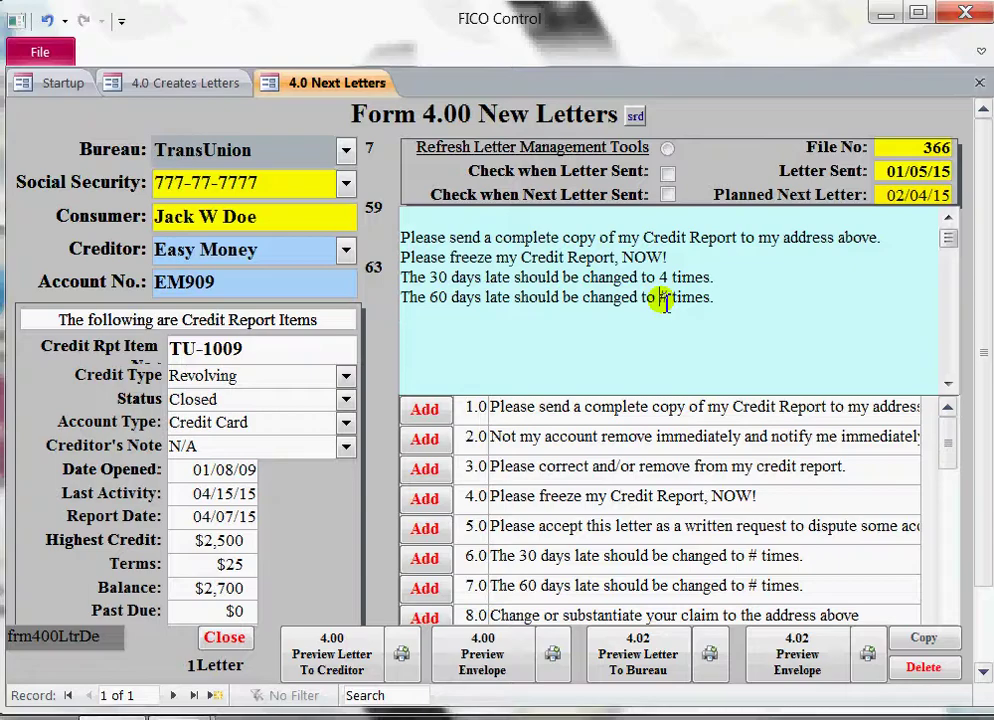
{"action": "double_click", "coordinate": [664, 300]}
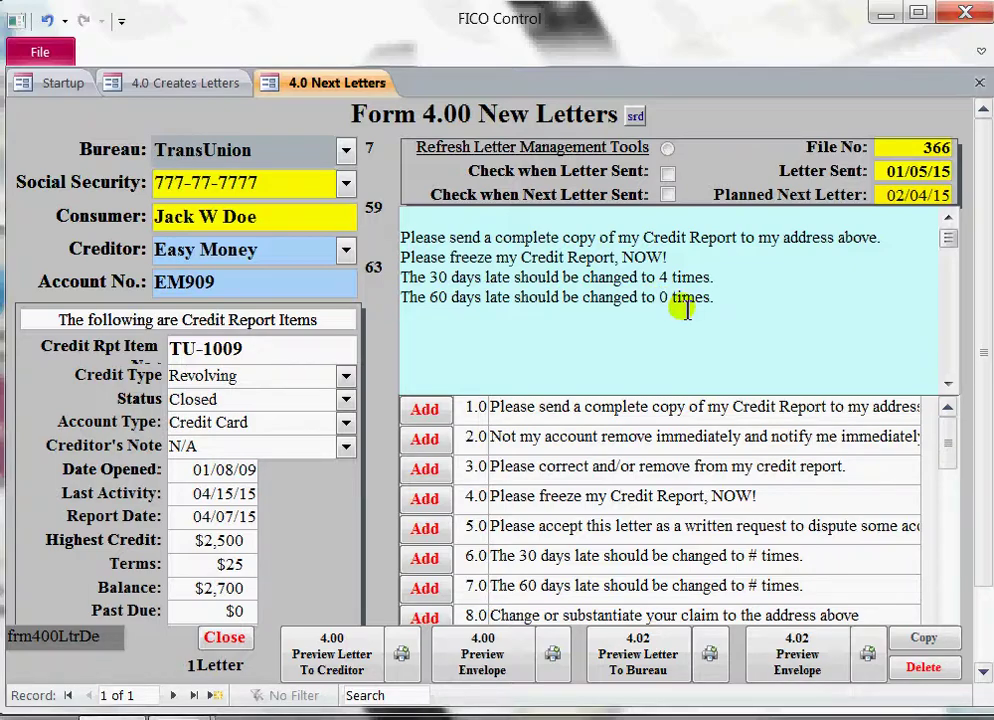
{"action": "left_click", "coordinate": [752, 296]}
{"action": "scroll", "coordinate": [985, 305], "scroll_direction": "down", "scroll_amount": 2}
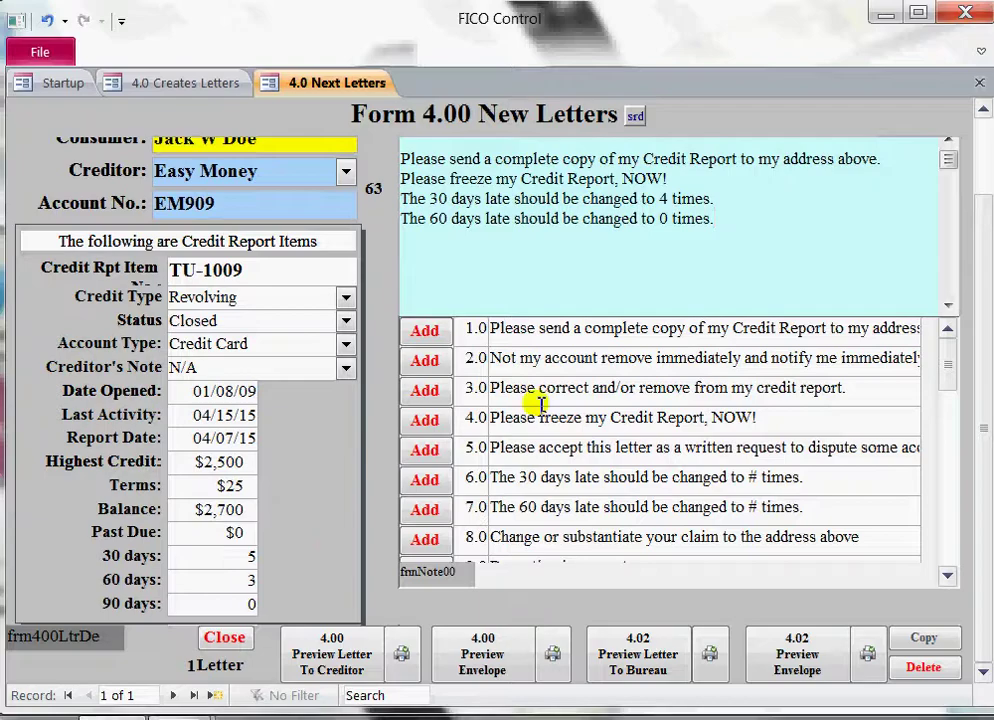
{"action": "left_click", "coordinate": [313, 657]}
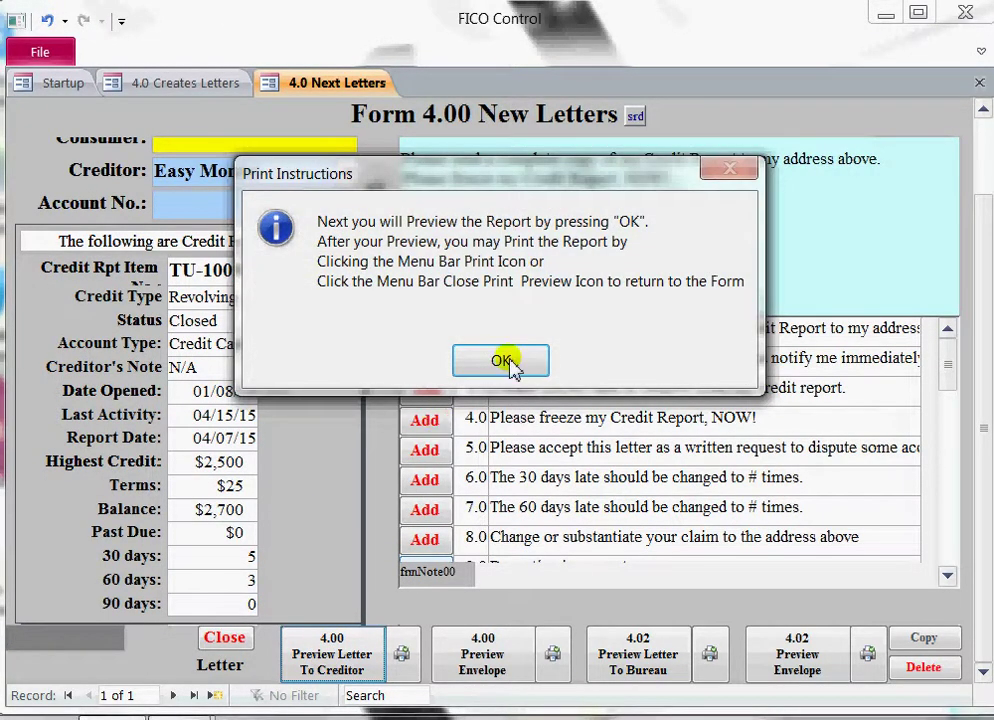
{"action": "left_click", "coordinate": [505, 365]}
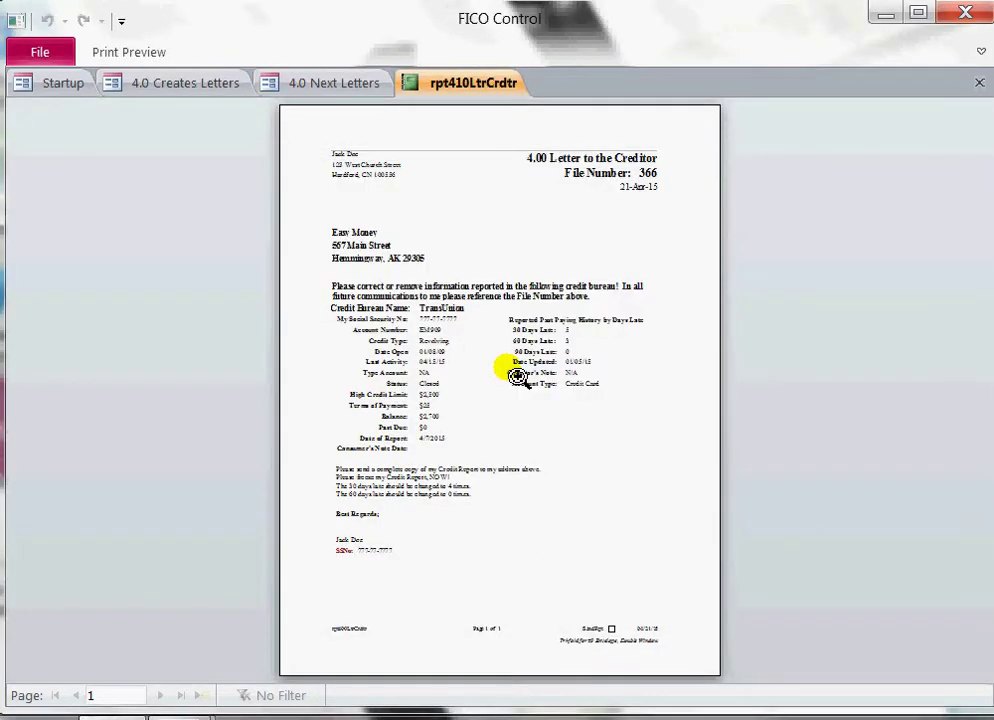
{"action": "left_click", "coordinate": [514, 376]}
{"action": "left_click", "coordinate": [258, 172]}
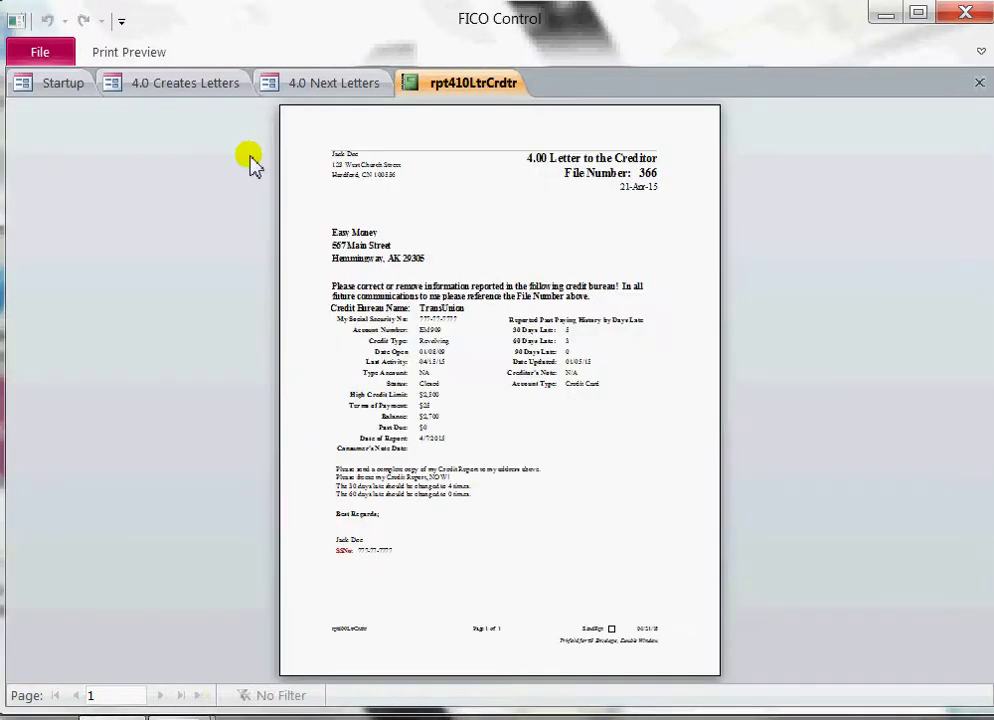
{"action": "left_click", "coordinate": [306, 174]}
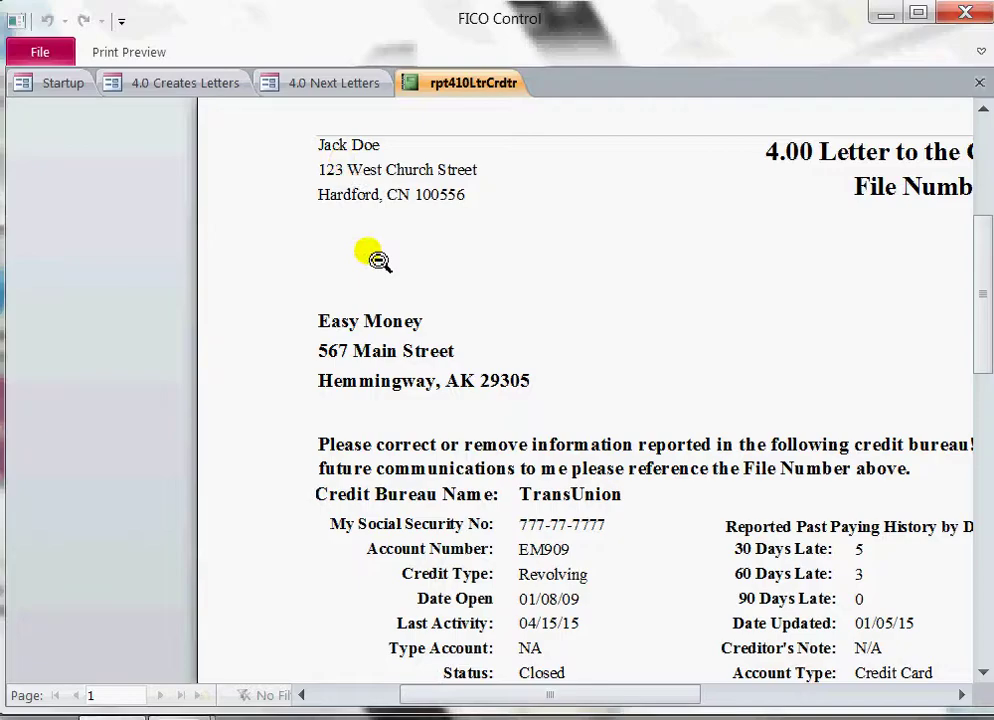
{"action": "left_click", "coordinate": [383, 330]}
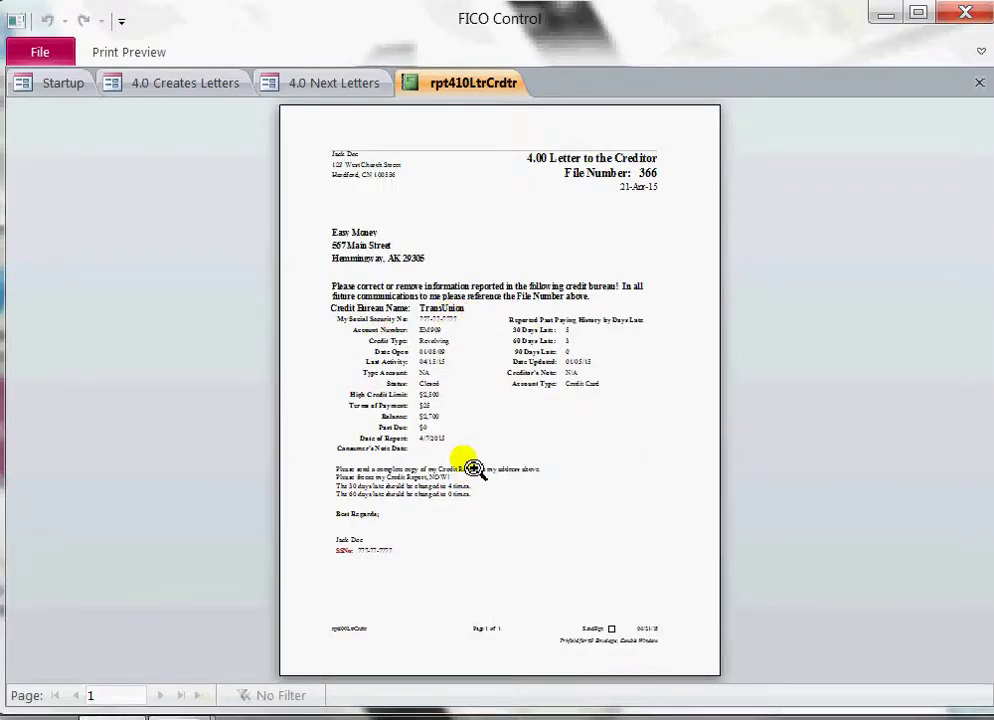
{"action": "left_click", "coordinate": [460, 478]}
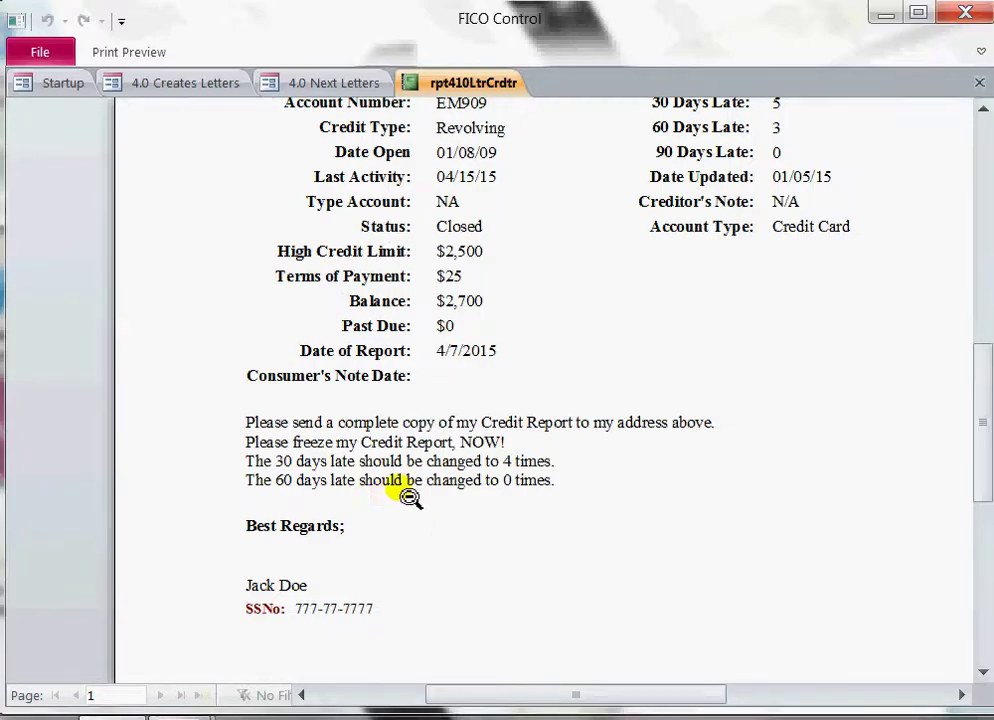
{"action": "left_click", "coordinate": [468, 473]}
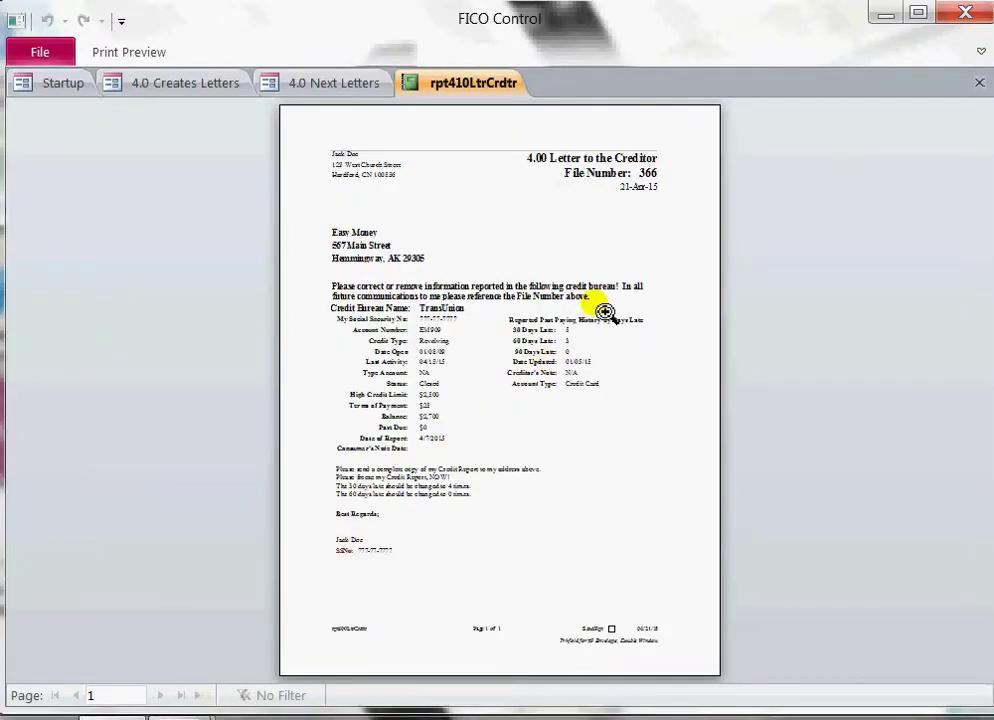
{"action": "left_click", "coordinate": [558, 266]}
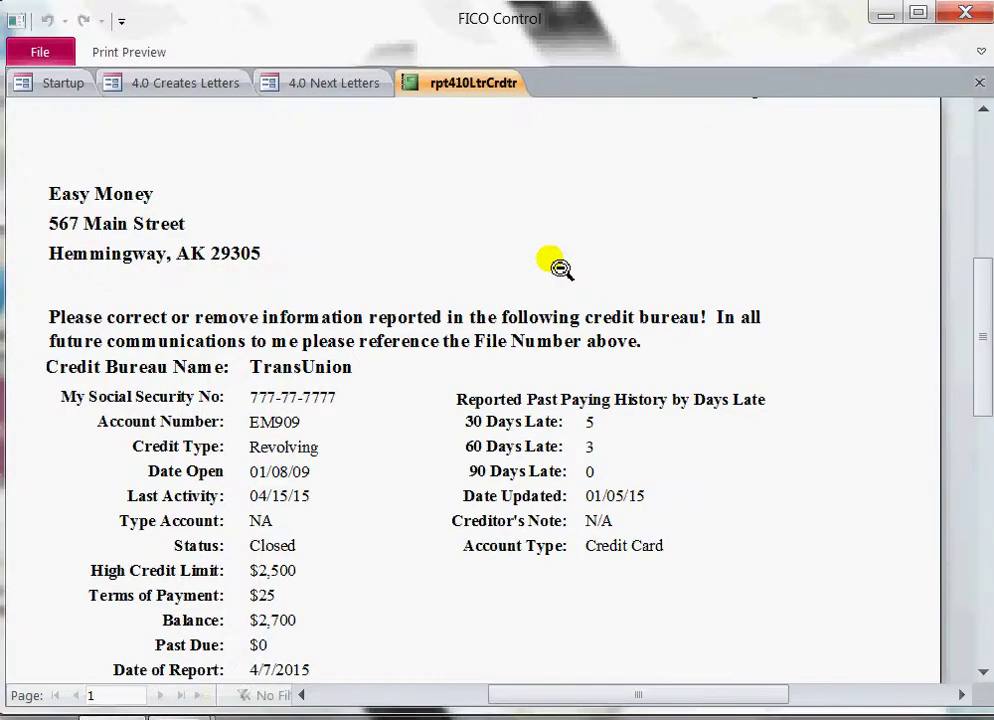
{"action": "left_click", "coordinate": [271, 300]}
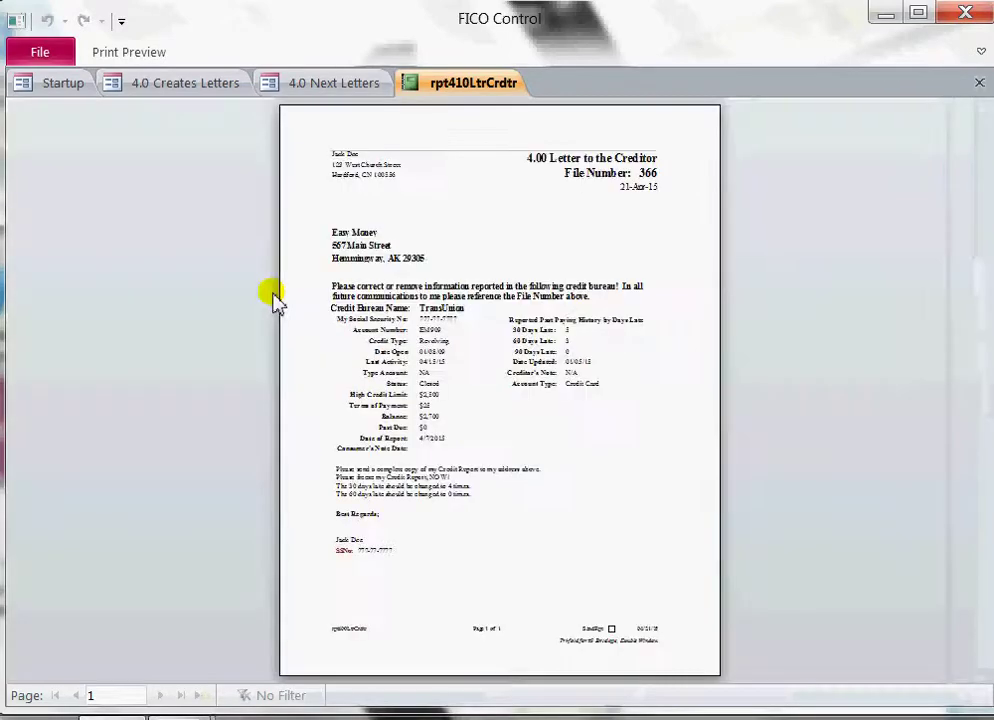
{"action": "left_click", "coordinate": [979, 82]}
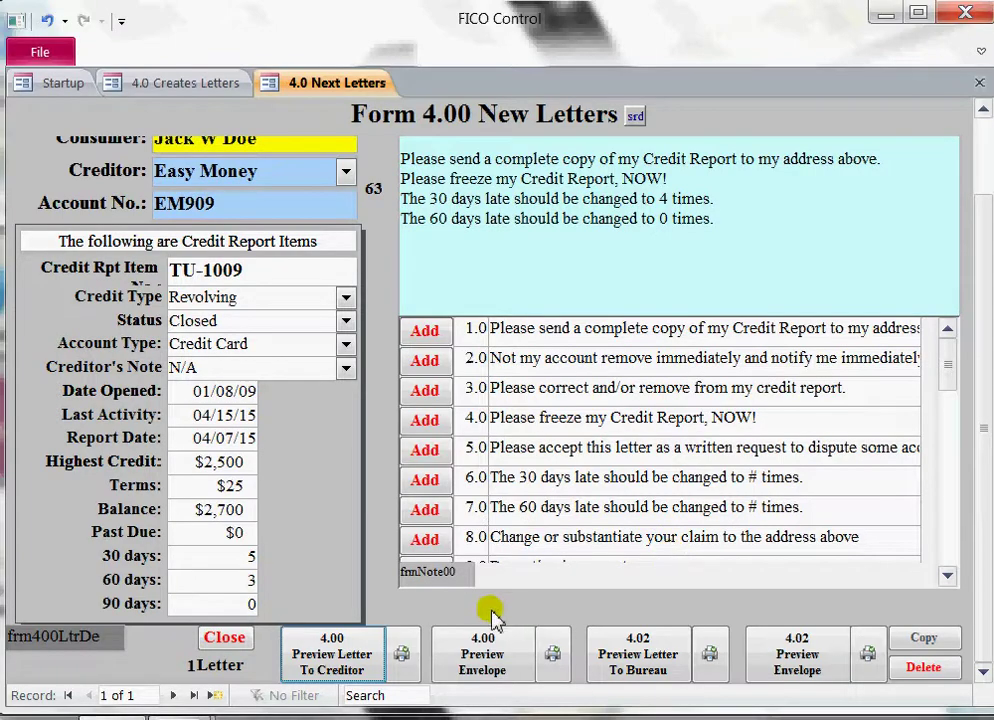
{"action": "left_click", "coordinate": [470, 677]}
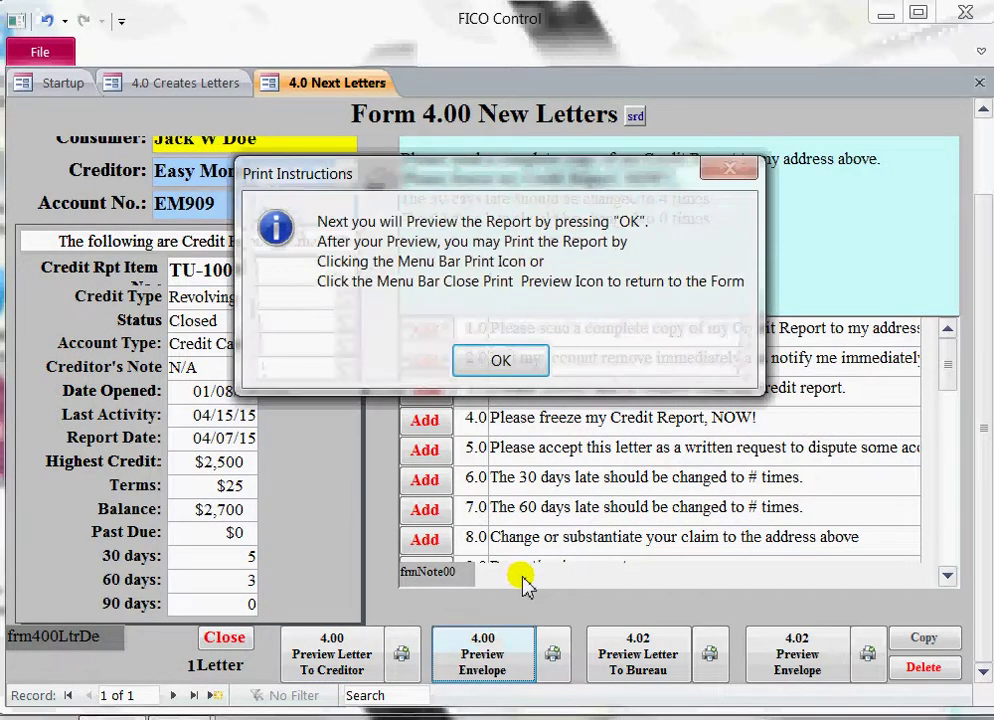
{"action": "left_click", "coordinate": [511, 360]}
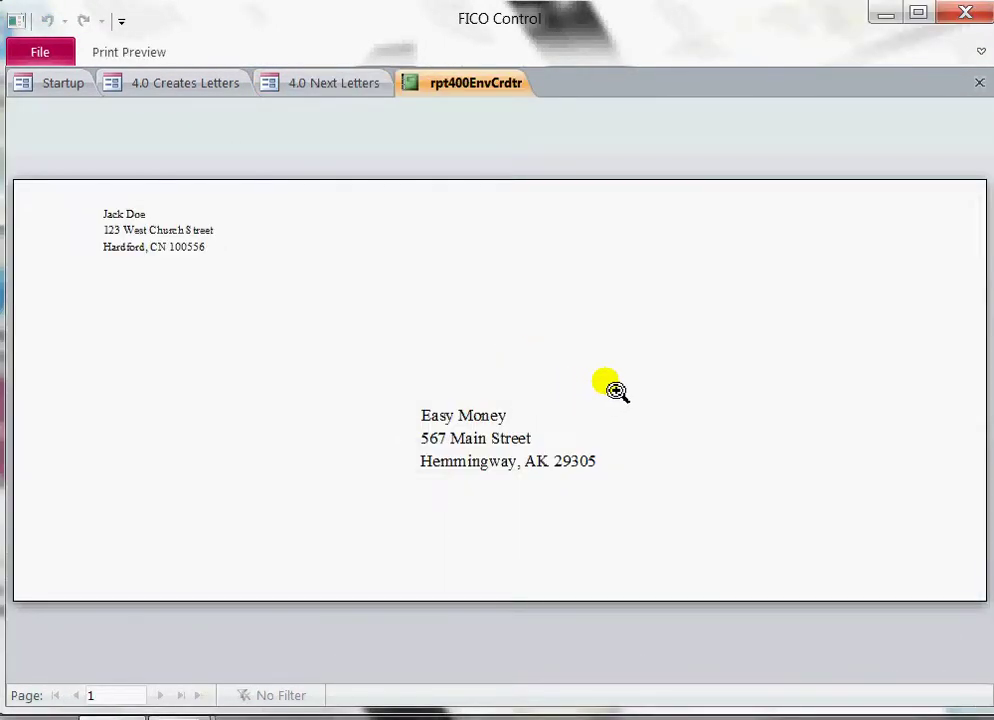
{"action": "left_click", "coordinate": [976, 86]}
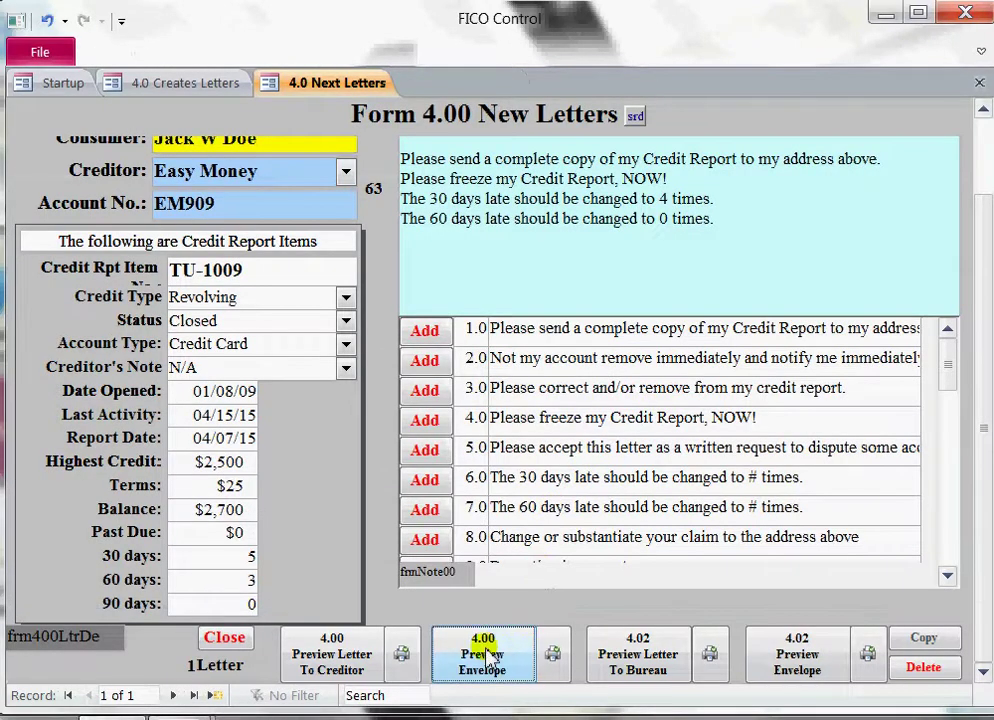
{"action": "left_click", "coordinate": [606, 650]}
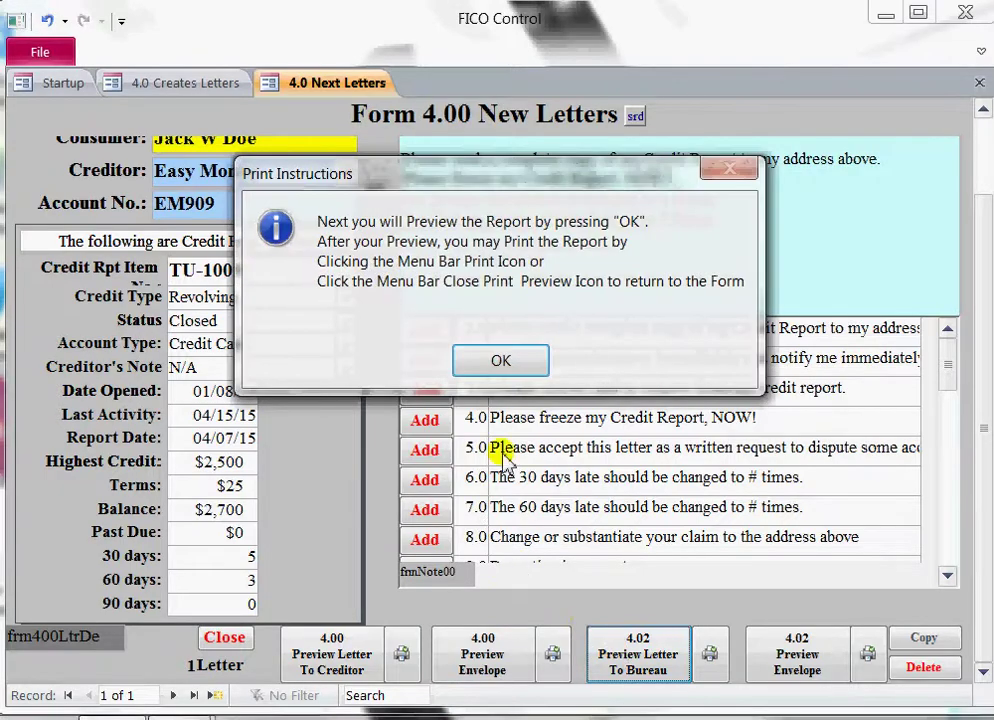
{"action": "left_click", "coordinate": [537, 370]}
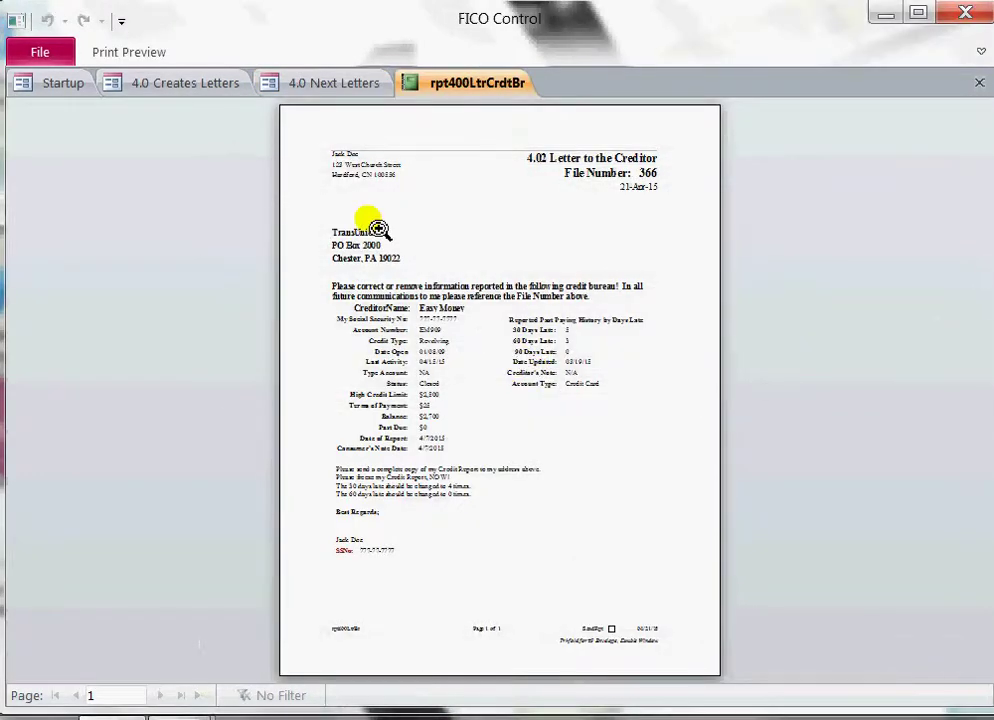
{"action": "left_click", "coordinate": [383, 193]}
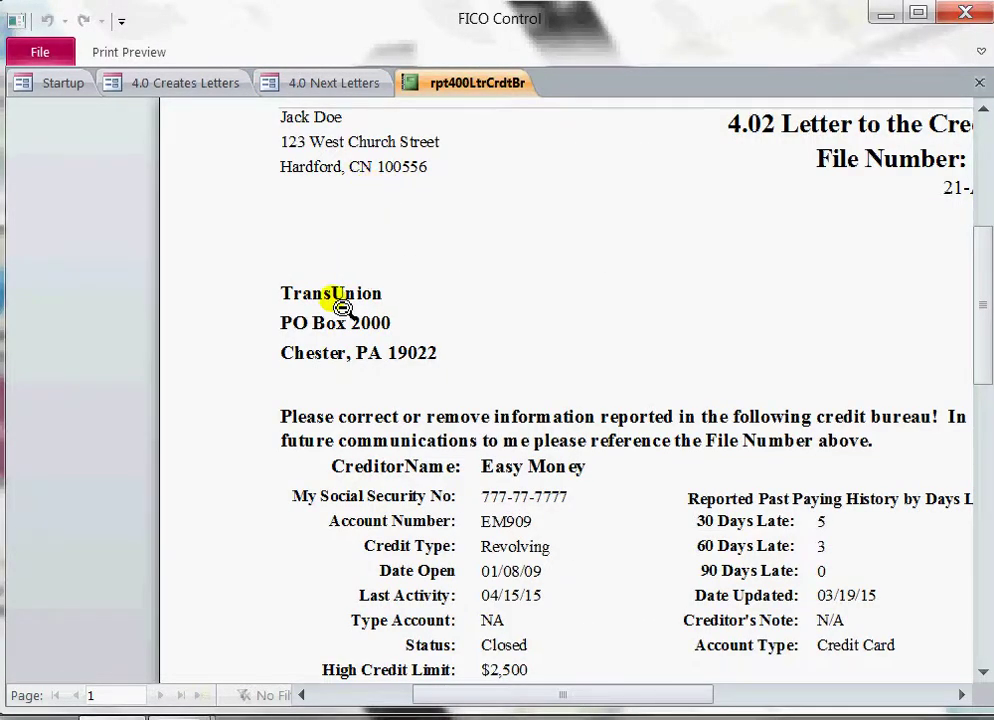
{"action": "scroll", "coordinate": [584, 600], "scroll_direction": "down", "scroll_amount": 5}
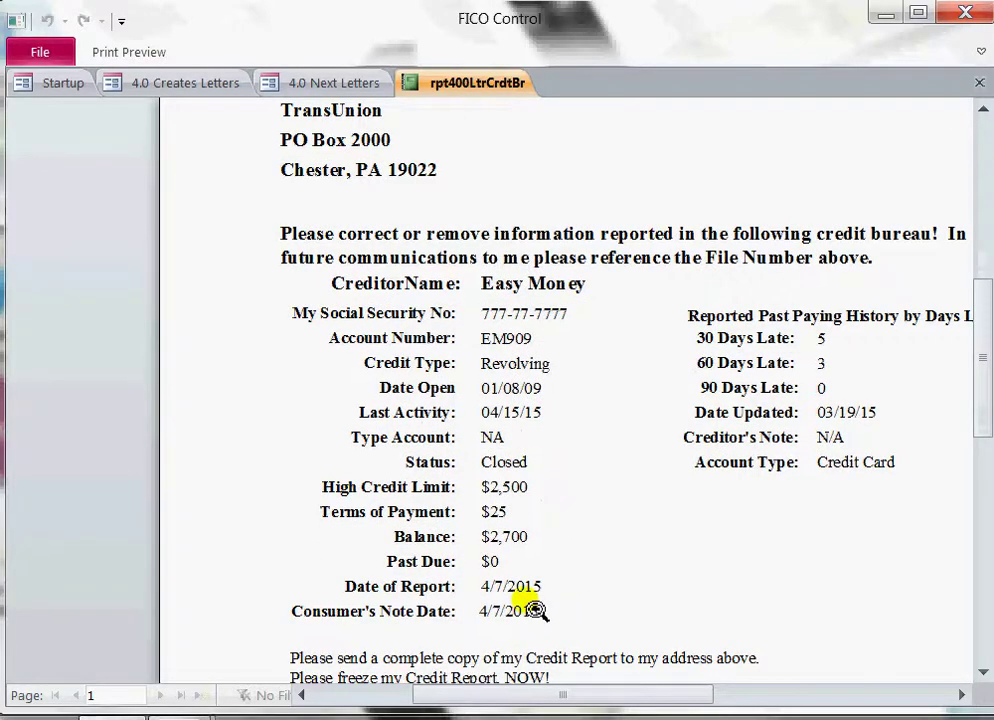
{"action": "left_click", "coordinate": [537, 610]}
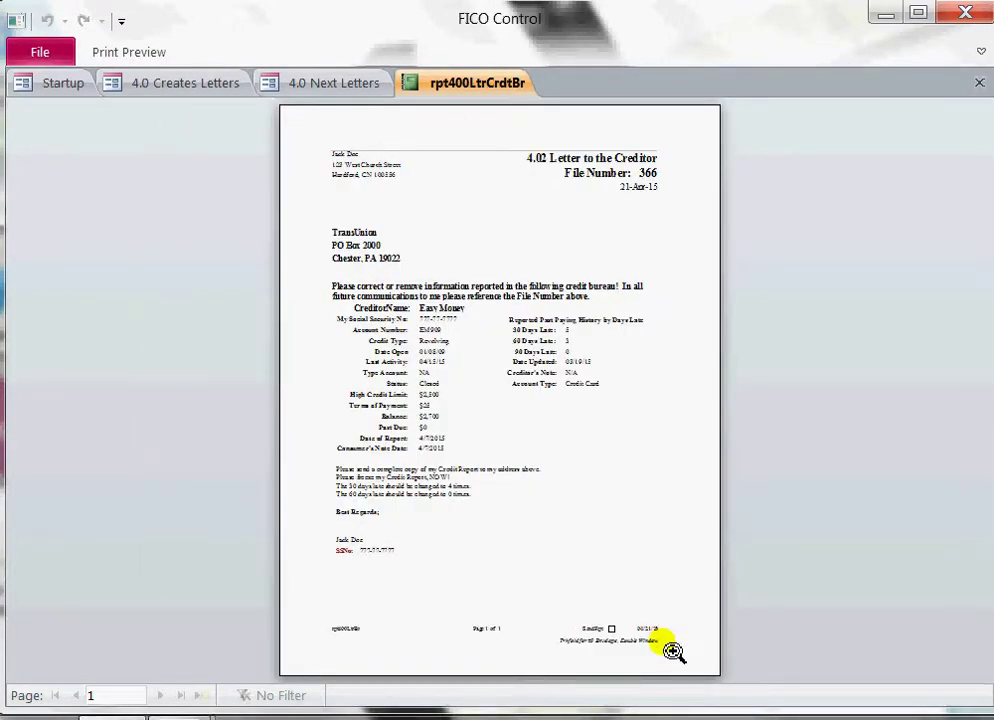
{"action": "left_click", "coordinate": [978, 84]}
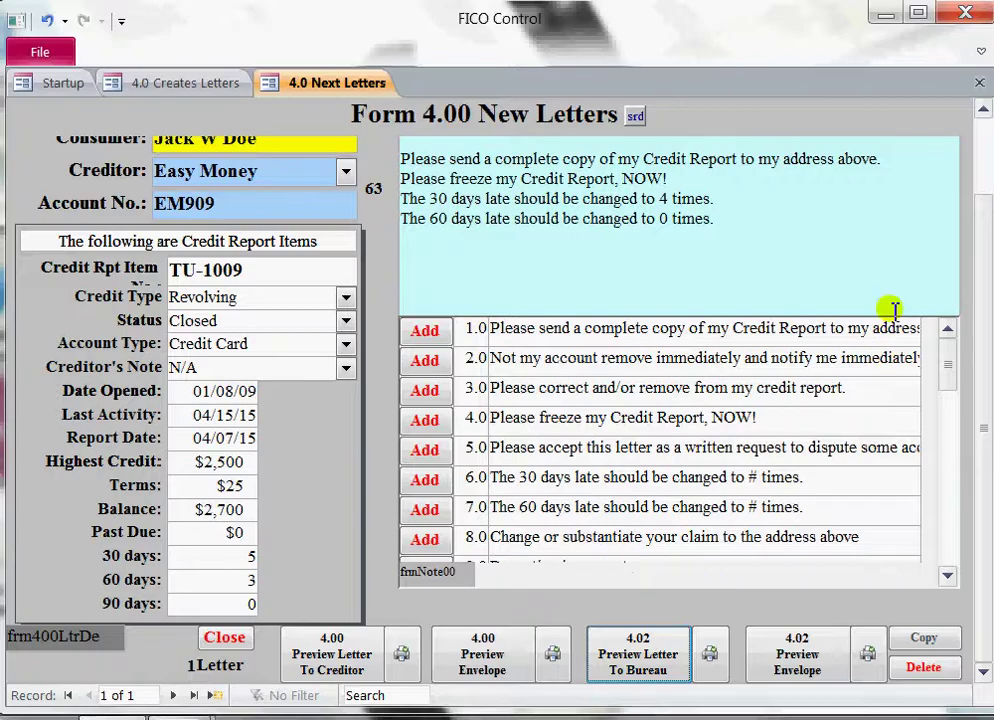
Close the New Letters and Creates Letters forms, leaving only the Startup form.
{"action": "left_click_drag", "start_coordinate": [979, 395], "coordinate": [979, 251]}
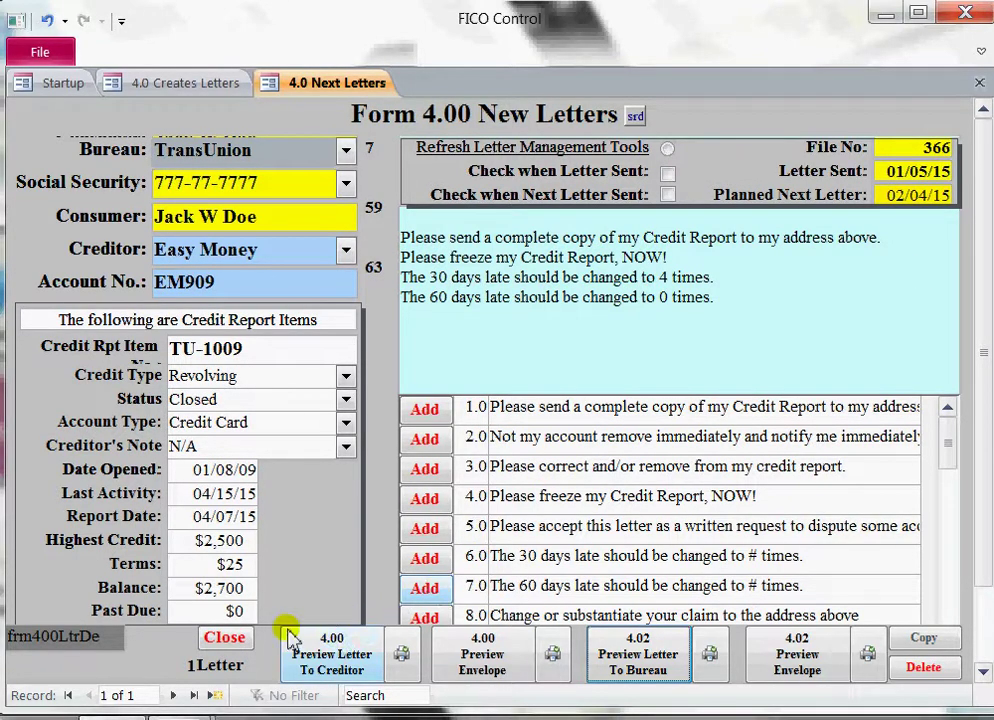
{"action": "left_click", "coordinate": [226, 638]}
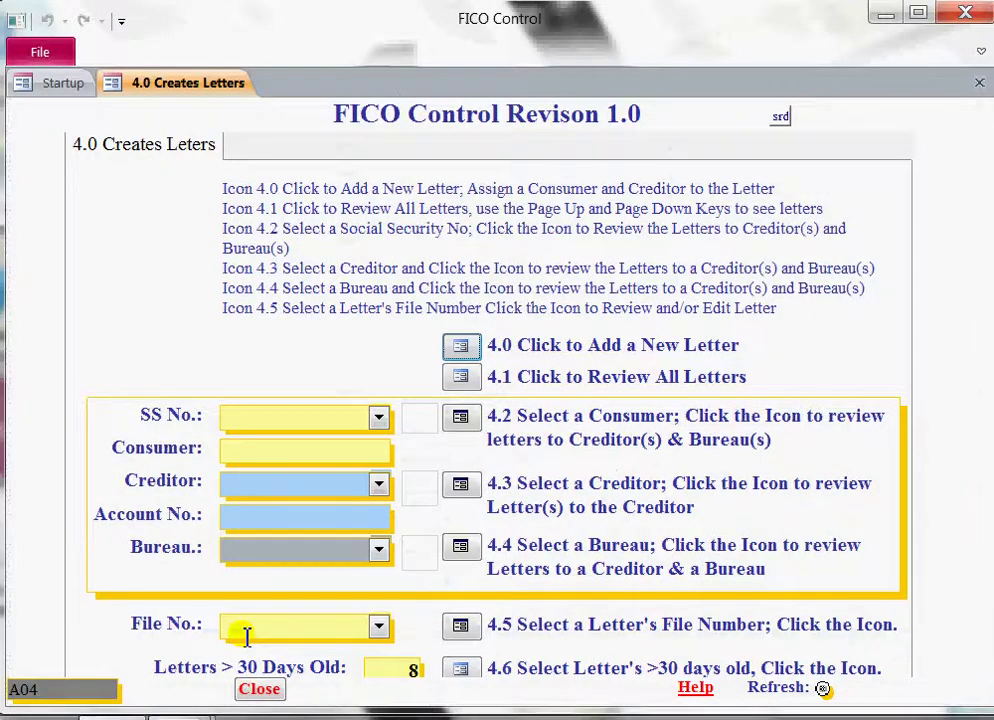
{"action": "left_click", "coordinate": [260, 689]}
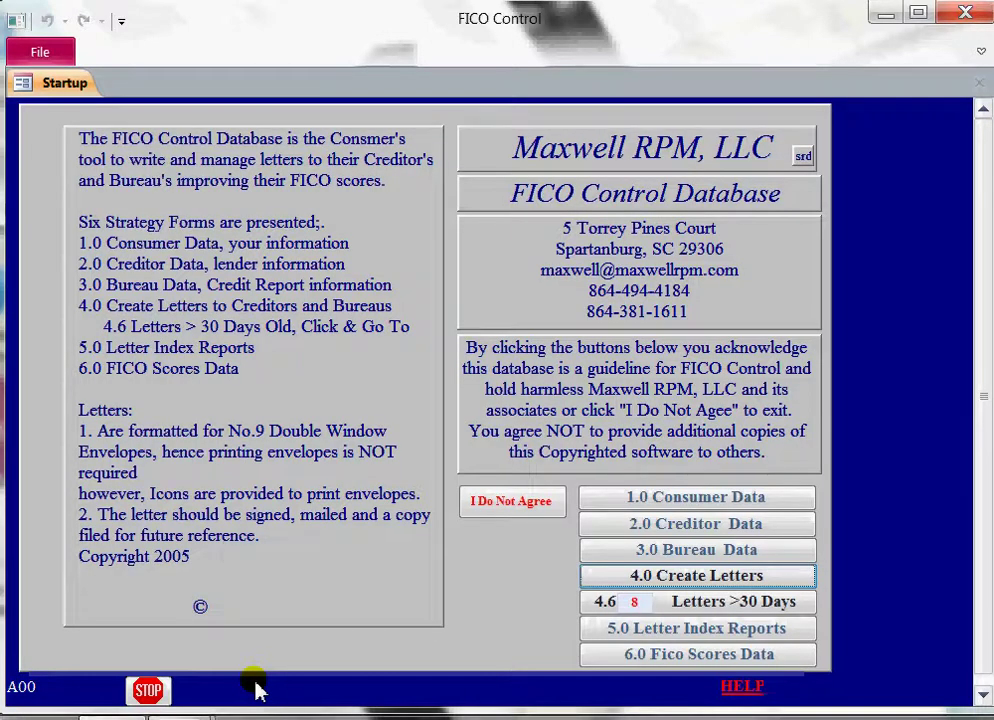